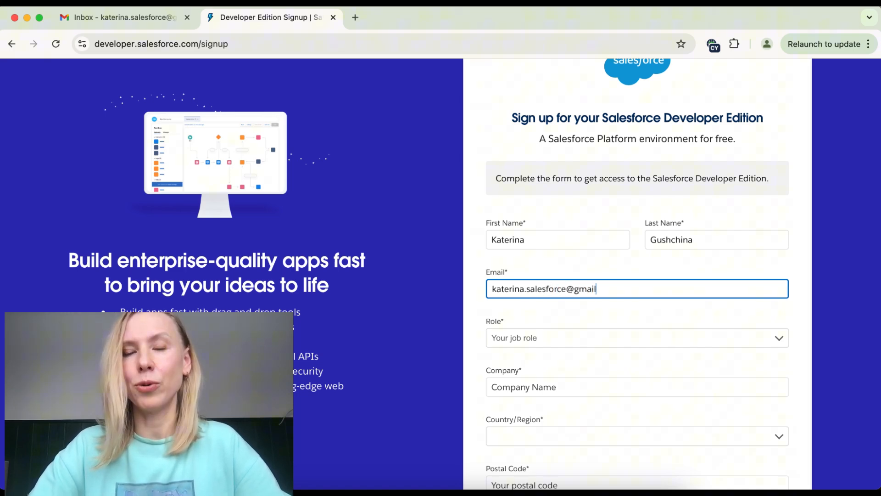
Step: Choose Developer as the job role and enter 'Dev Training' as the company
{"action": "scroll", "coordinate": [534, 242], "scroll_direction": "down", "scroll_amount": 4}
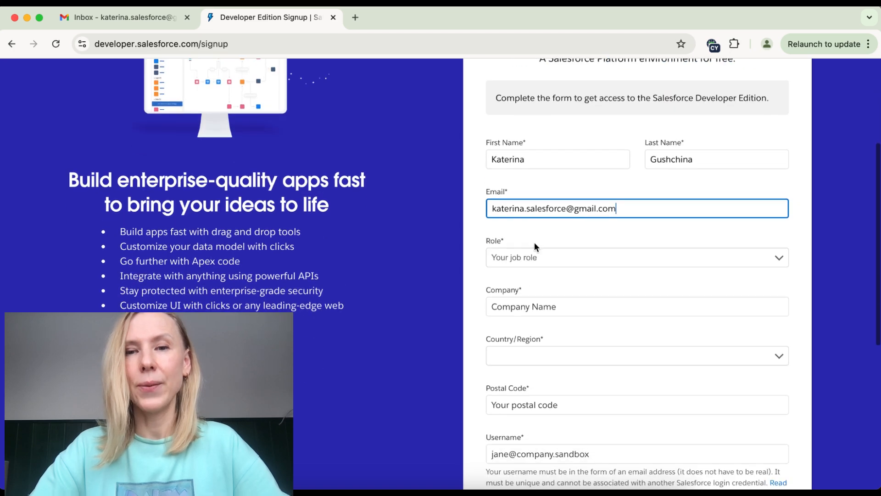
{"action": "left_click", "coordinate": [530, 255]}
{"action": "left_click", "coordinate": [535, 271]}
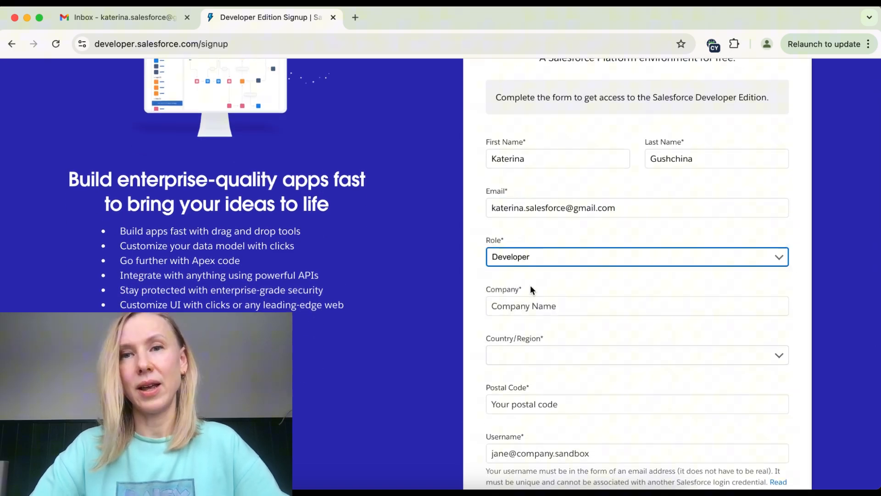
{"action": "scroll", "coordinate": [530, 284], "scroll_direction": "down", "scroll_amount": 3}
{"action": "left_click", "coordinate": [532, 236]}
{"action": "type", "text": "Dev Tr"}
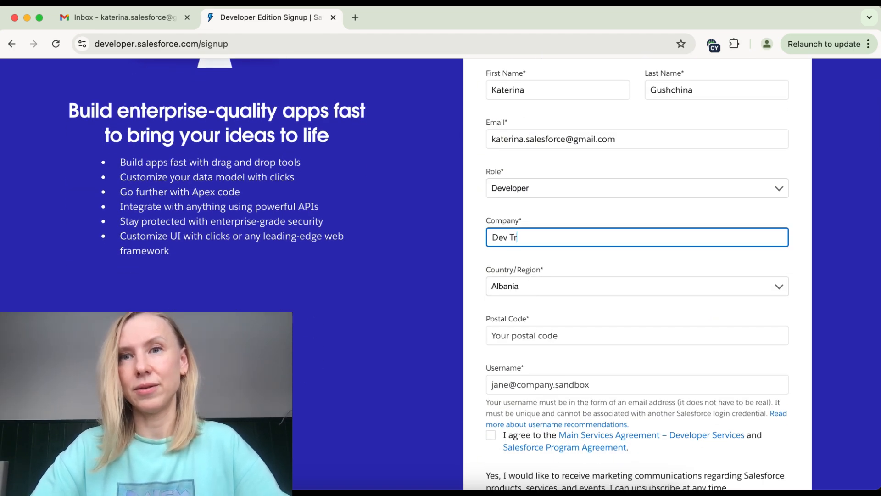
{"action": "type", "text": "aining"}
Step: Select Cyprus as the country and fill in the postal code
{"action": "left_click", "coordinate": [519, 288]}
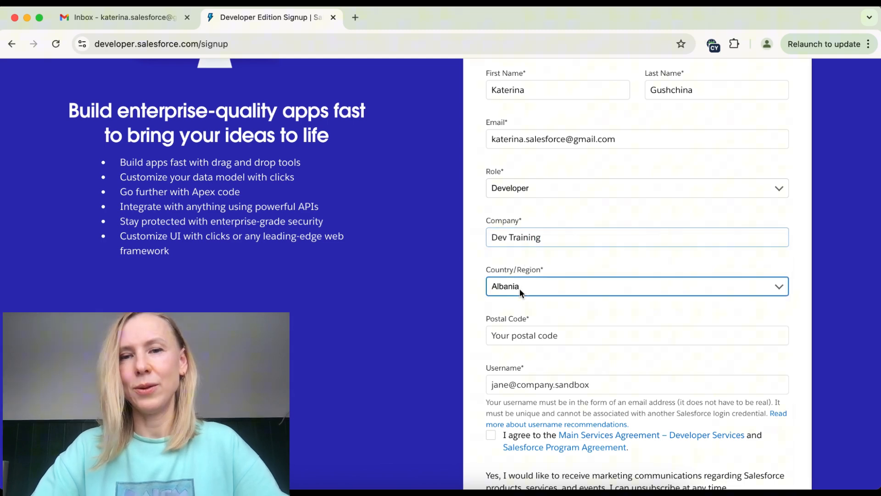
{"action": "scroll", "coordinate": [520, 289], "scroll_direction": "down", "scroll_amount": 10}
{"action": "scroll", "coordinate": [520, 288], "scroll_direction": "down", "scroll_amount": 10}
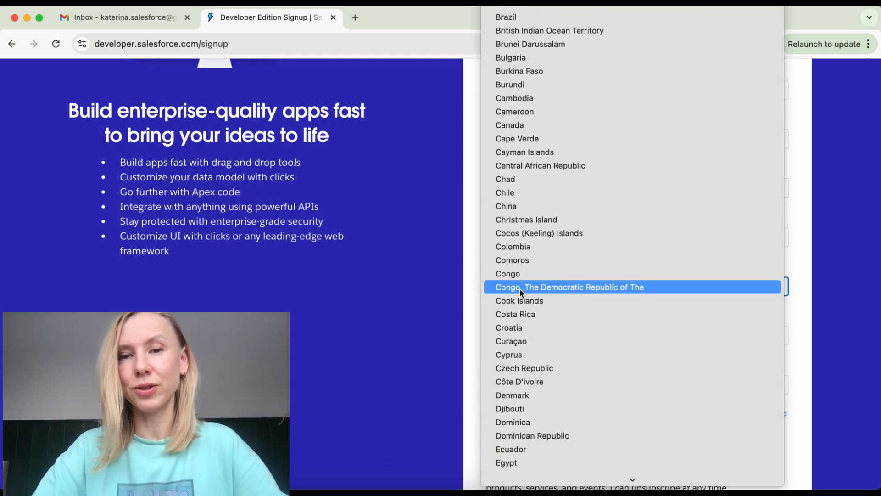
{"action": "left_click", "coordinate": [538, 354]}
{"action": "scroll", "coordinate": [539, 357], "scroll_direction": "down", "scroll_amount": 3}
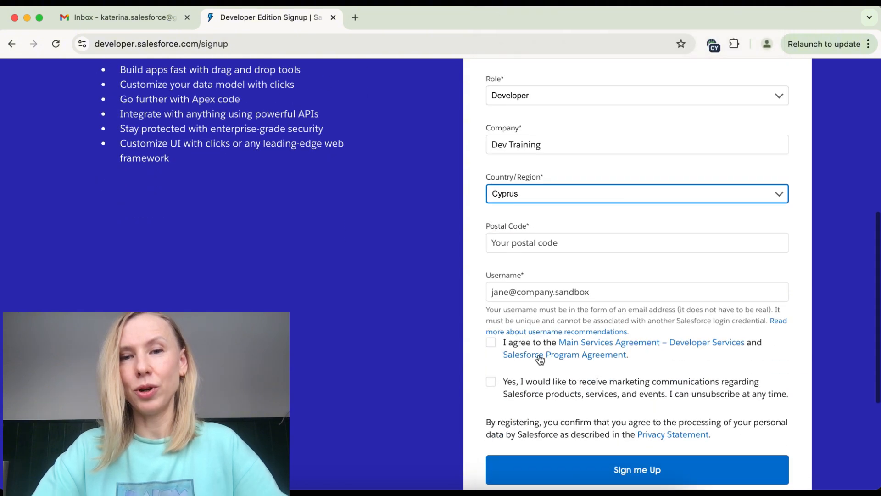
{"action": "left_click", "coordinate": [537, 244]}
{"action": "type", "text": "8220"}
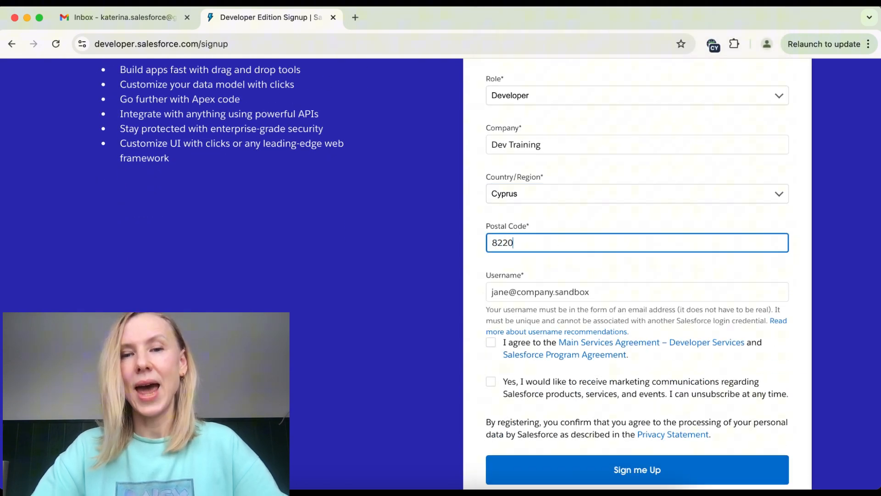
Step: Copy the email address and paste it in as the Username
{"action": "scroll", "coordinate": [548, 272], "scroll_direction": "down", "scroll_amount": 2}
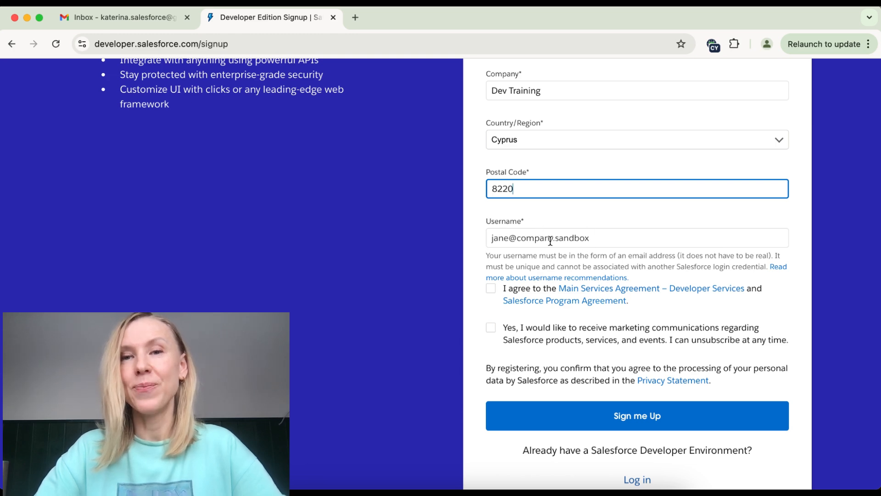
{"action": "scroll", "coordinate": [550, 240], "scroll_direction": "up", "scroll_amount": 4}
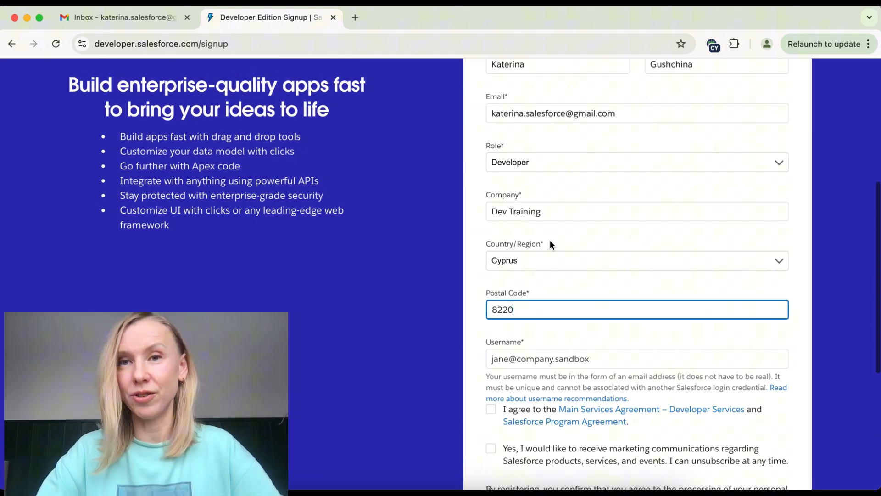
{"action": "left_click_drag", "start_coordinate": [617, 113], "coordinate": [474, 110]}
{"action": "key", "text": "super+c"}
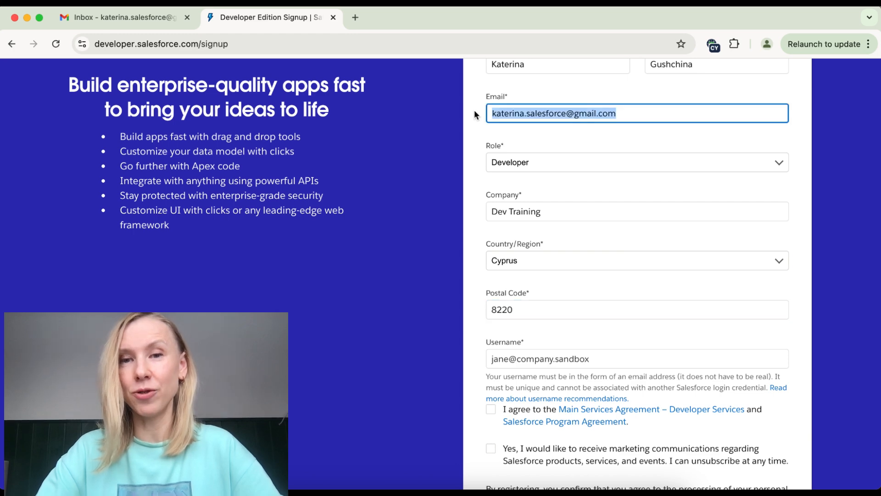
{"action": "scroll", "coordinate": [475, 109], "scroll_direction": "down", "scroll_amount": 4}
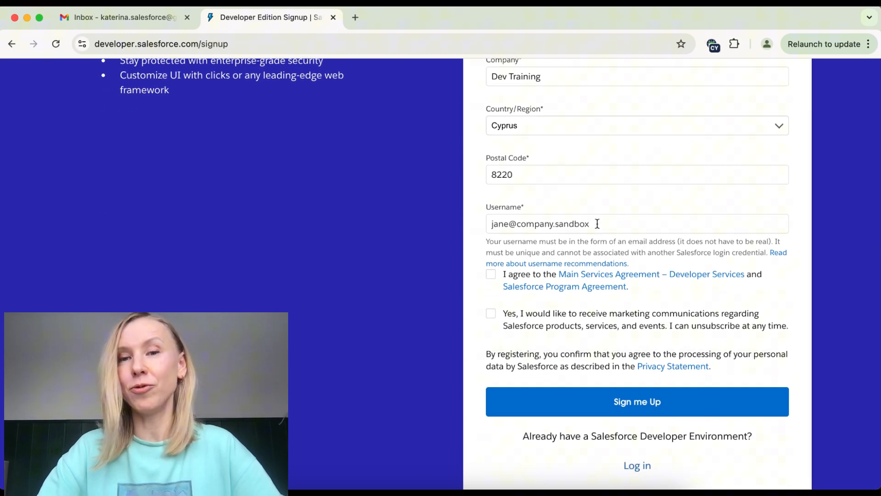
{"action": "left_click", "coordinate": [597, 224]}
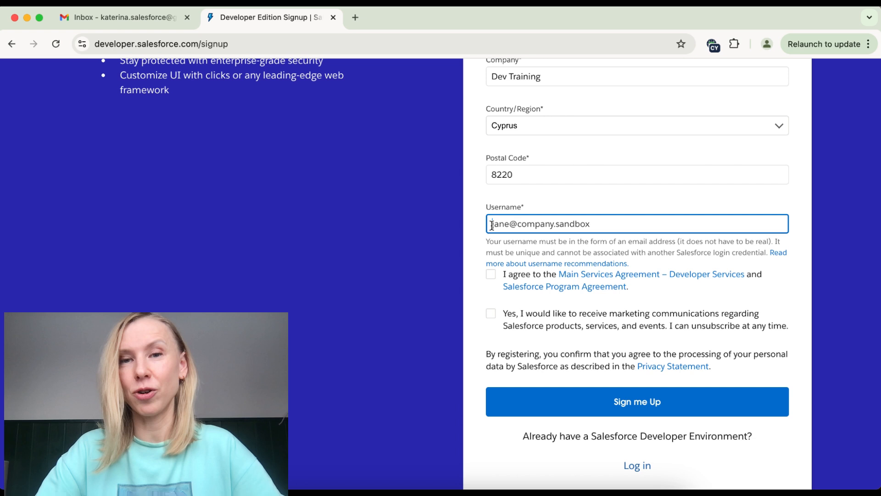
{"action": "key", "text": "super+v"}
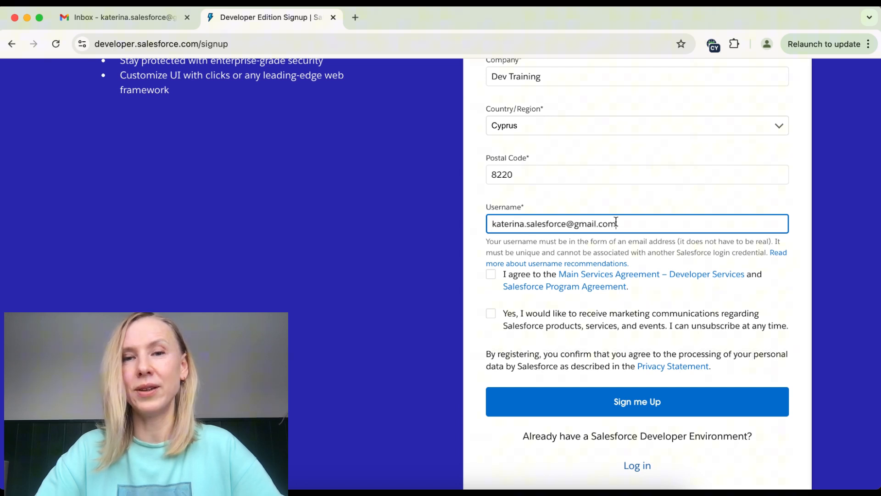
Step: Accept the service agreement and marketing opt-in, then submit the signup form
{"action": "scroll", "coordinate": [596, 273], "scroll_direction": "down", "scroll_amount": 2}
{"action": "left_click", "coordinate": [490, 223]}
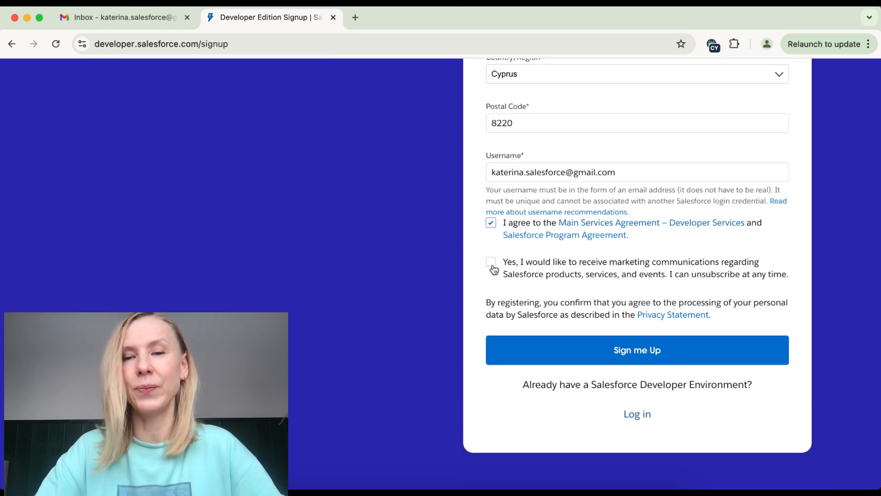
{"action": "left_click", "coordinate": [491, 262]}
{"action": "scroll", "coordinate": [544, 321], "scroll_direction": "down", "scroll_amount": 2}
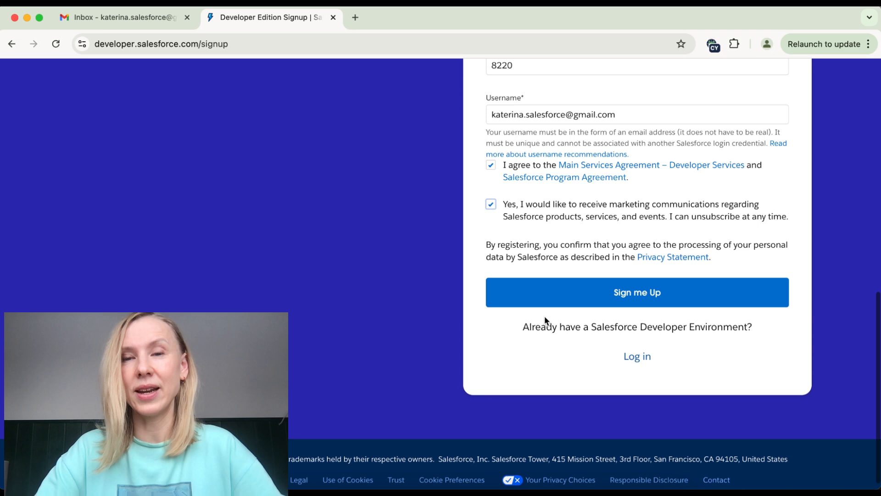
{"action": "left_click", "coordinate": [610, 296]}
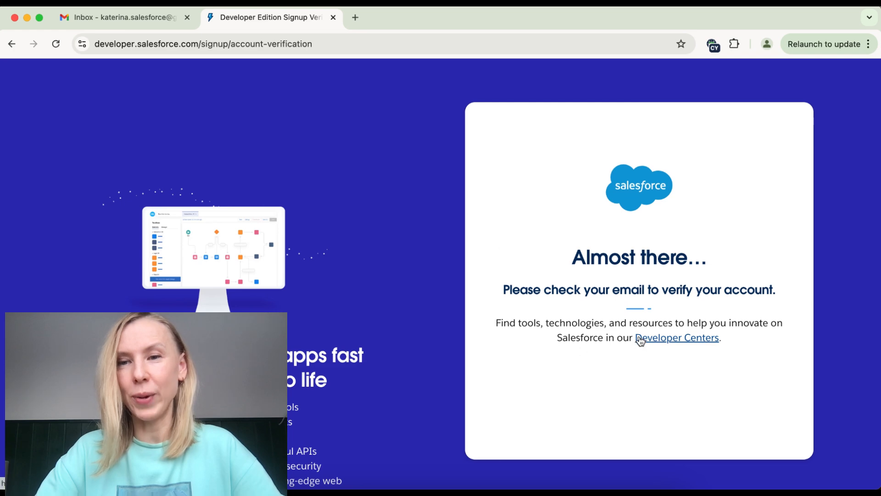
{"action": "left_click_drag", "start_coordinate": [503, 290], "coordinate": [819, 295]}
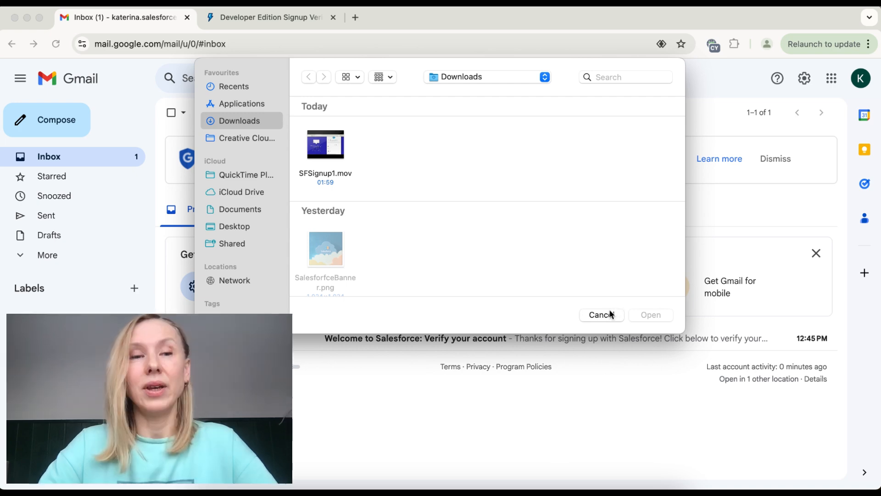
Step: Open the 'Welcome to Salesforce: Verify your account' email in Gmail and follow Verify Account
{"action": "left_click", "coordinate": [608, 312]}
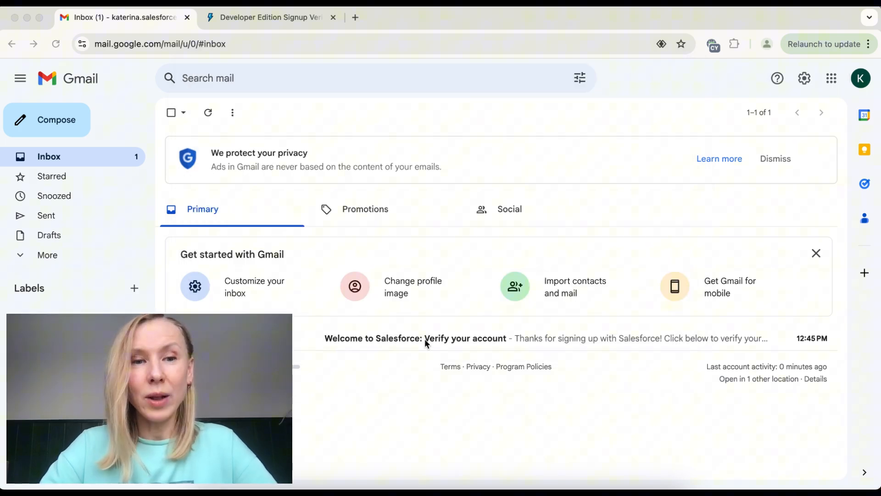
{"action": "left_click", "coordinate": [97, 159]}
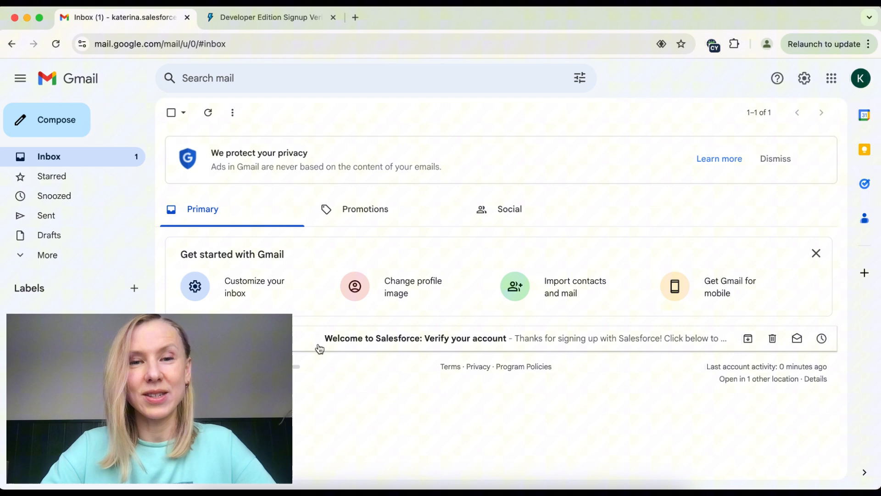
{"action": "left_click", "coordinate": [303, 337]}
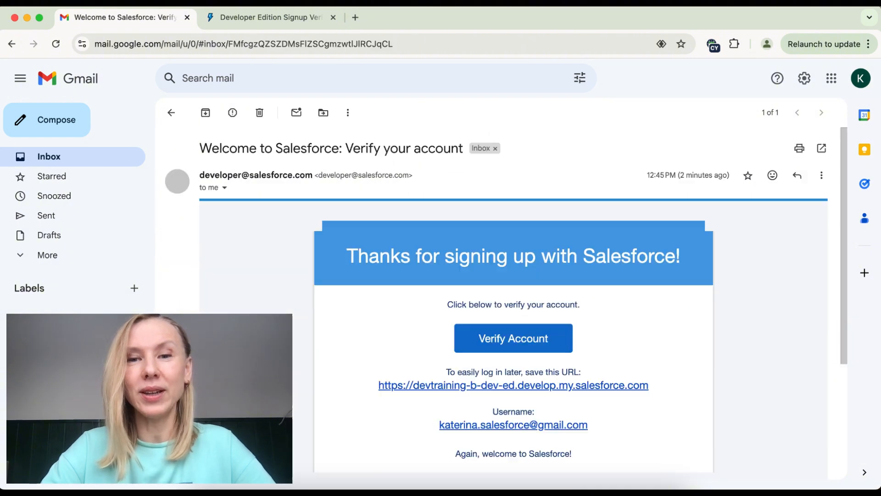
{"action": "scroll", "coordinate": [452, 317], "scroll_direction": "down", "scroll_amount": 5}
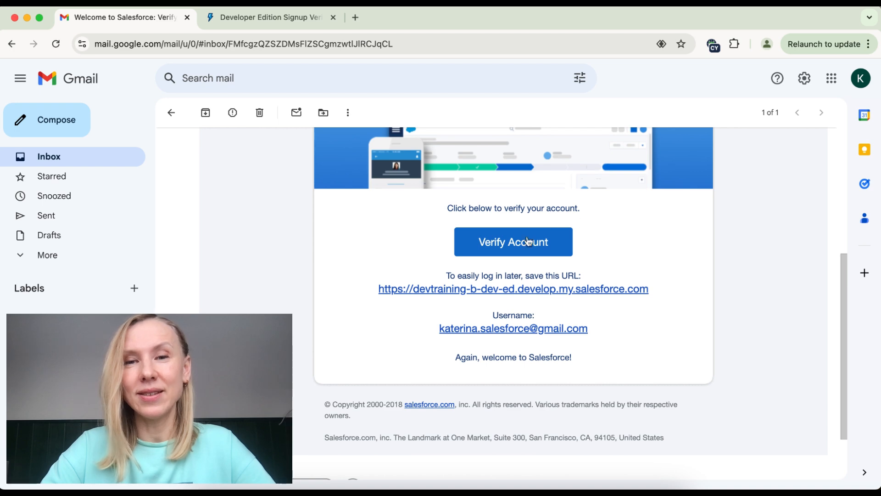
{"action": "left_click", "coordinate": [515, 246]}
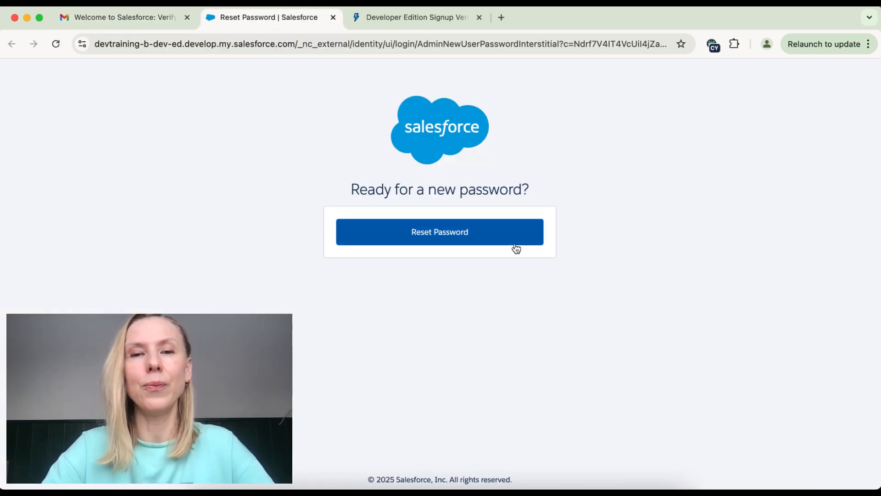
Step: Enter and confirm a new account password and security answer, then save them
{"action": "left_click", "coordinate": [436, 235]}
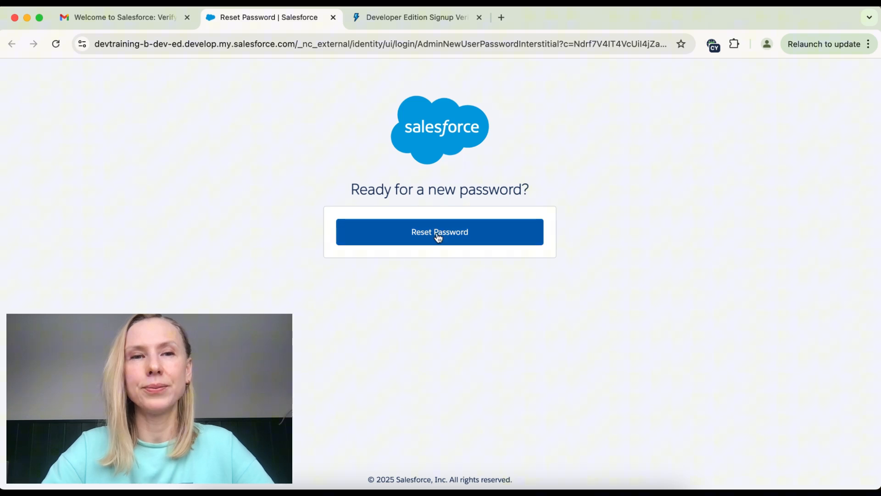
{"action": "scroll", "coordinate": [412, 307], "scroll_direction": "down", "scroll_amount": 2}
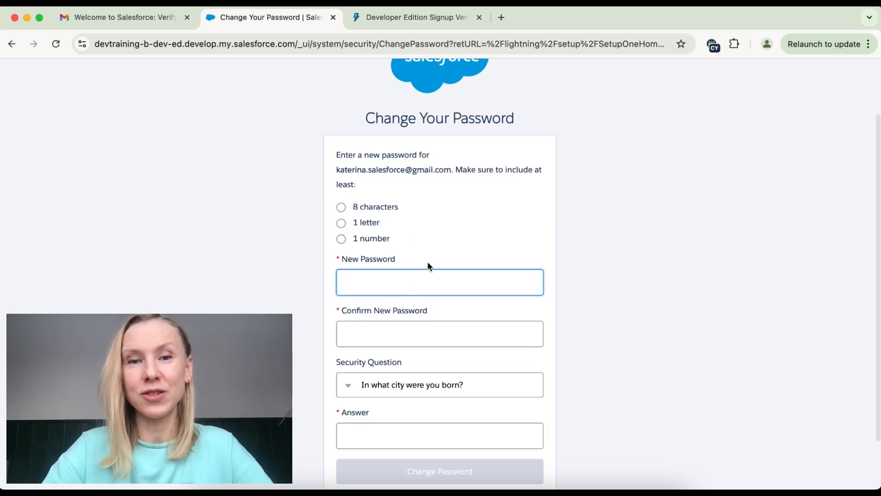
{"action": "scroll", "coordinate": [395, 378], "scroll_direction": "down", "scroll_amount": 2}
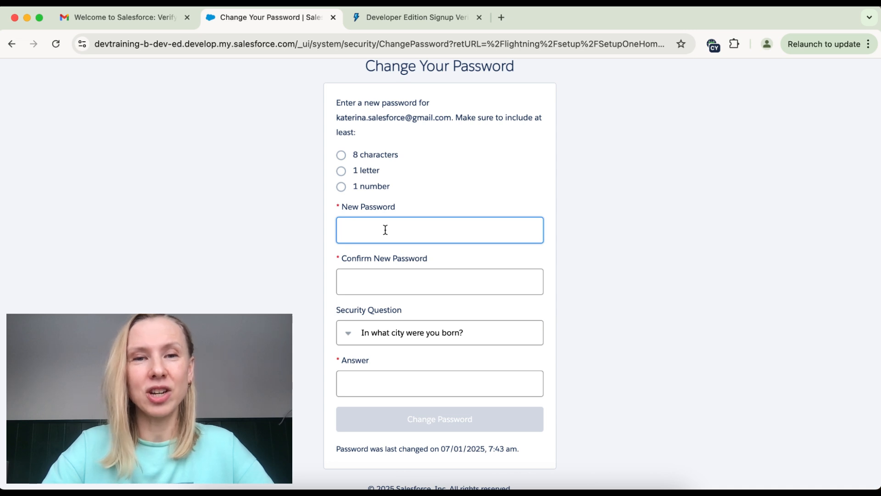
{"action": "type", "text": "pass"}
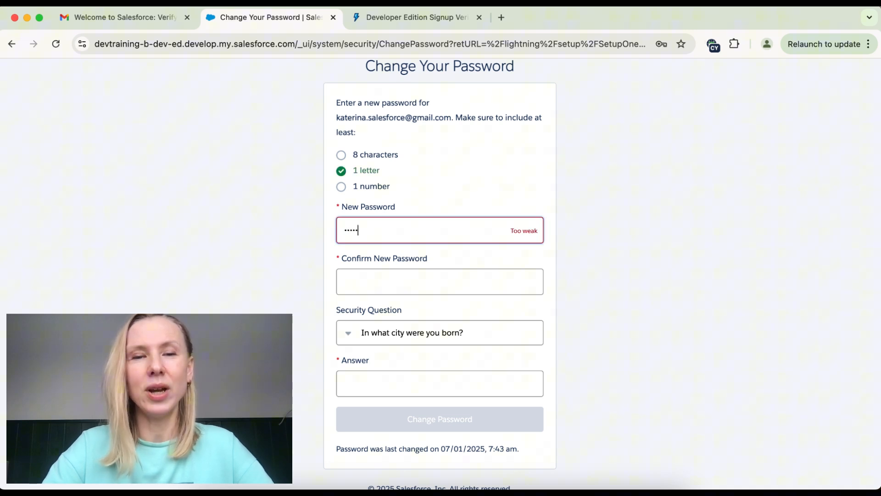
{"action": "type", "text": "word"}
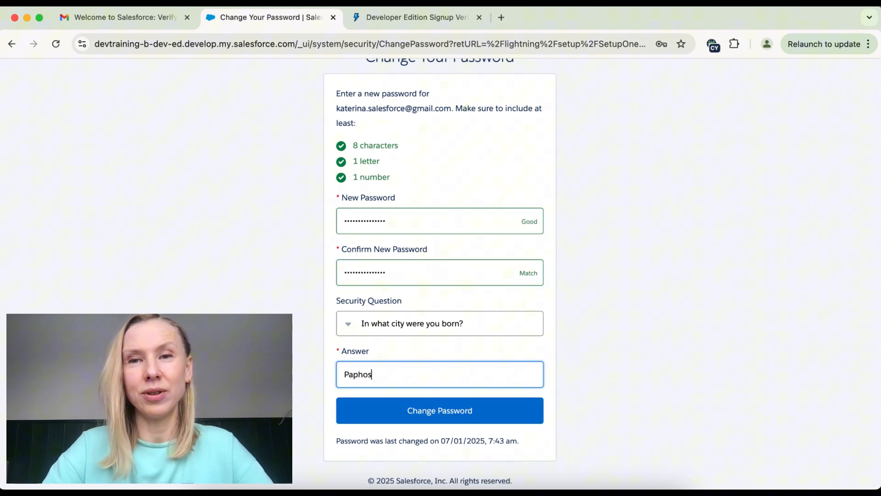
{"action": "left_click", "coordinate": [443, 418]}
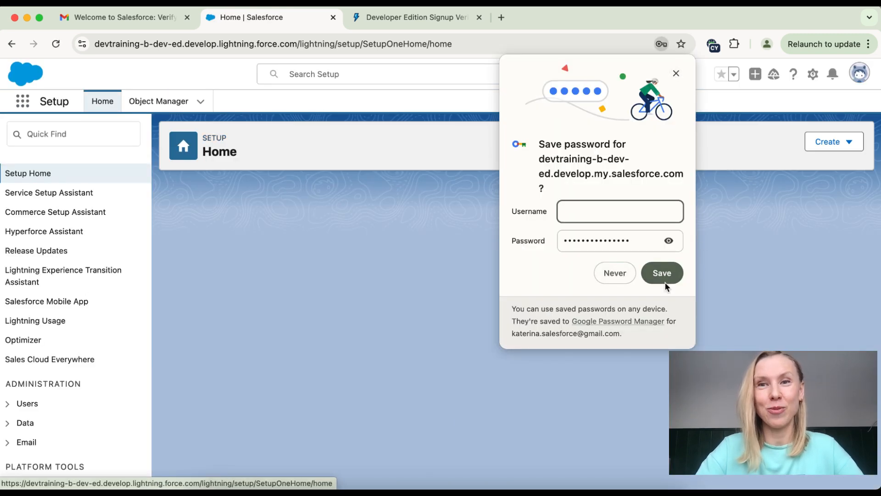
Step: Save the new password in the browser and open the Object Manager from Setup
{"action": "left_click", "coordinate": [663, 276]}
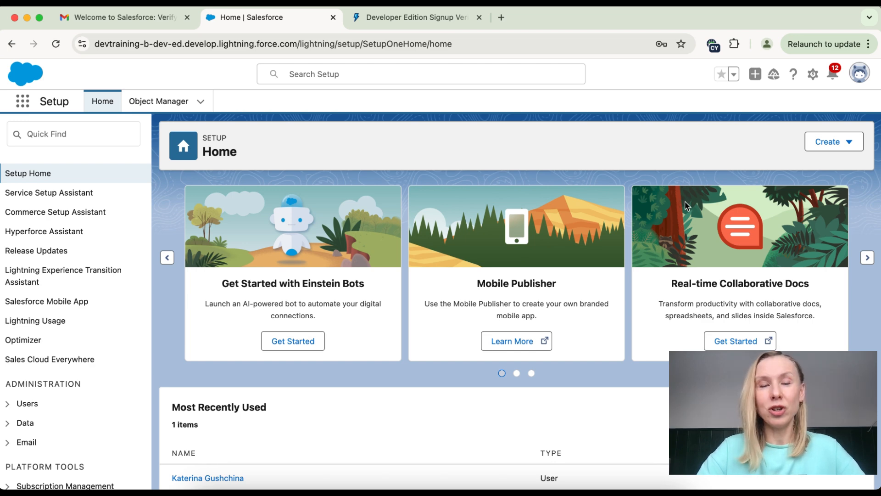
{"action": "left_click", "coordinate": [149, 105]}
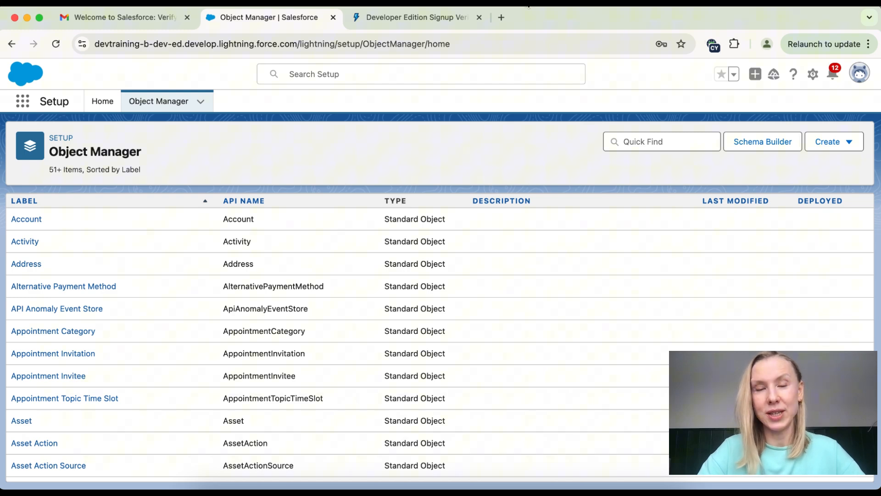
{"action": "scroll", "coordinate": [73, 259], "scroll_direction": "down", "scroll_amount": 15}
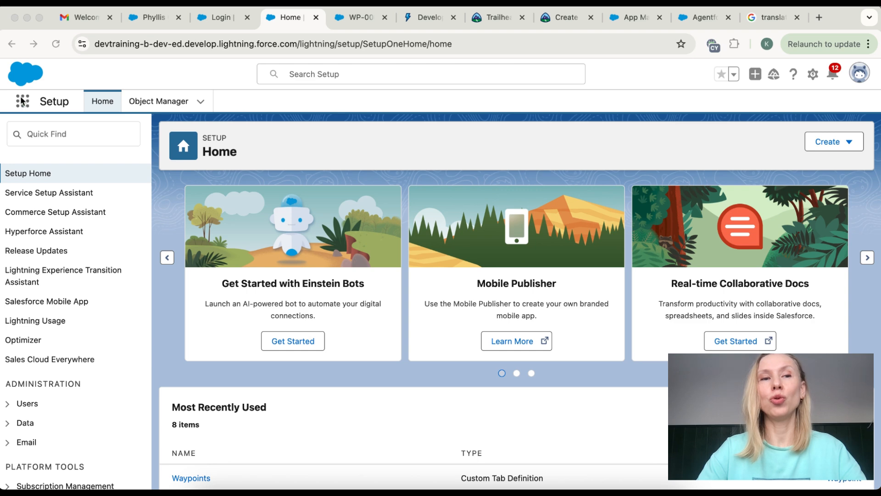
Step: Launch the Sales app from the App Launcher's full list of apps
{"action": "left_click", "coordinate": [27, 106]}
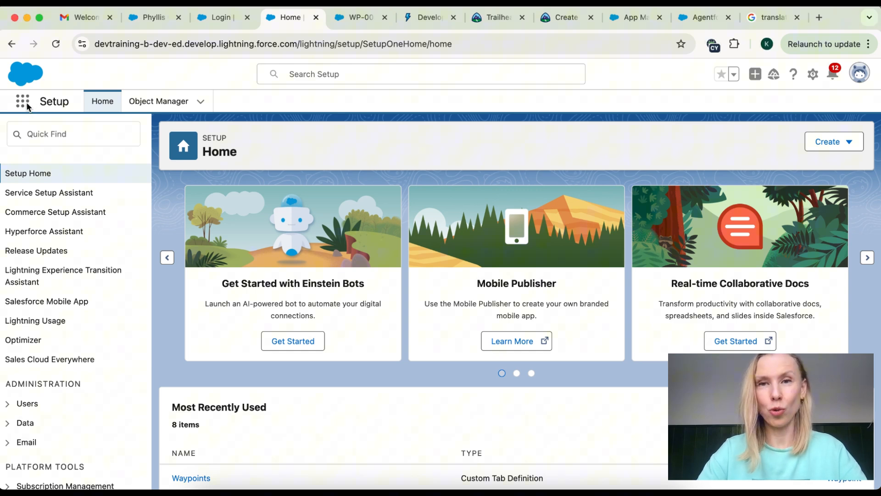
{"action": "left_click", "coordinate": [23, 105]}
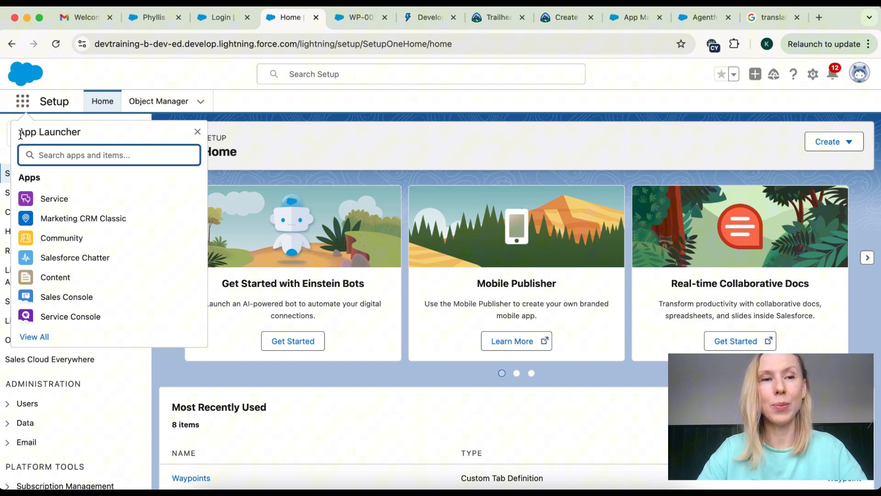
{"action": "left_click_drag", "start_coordinate": [21, 134], "coordinate": [82, 136]}
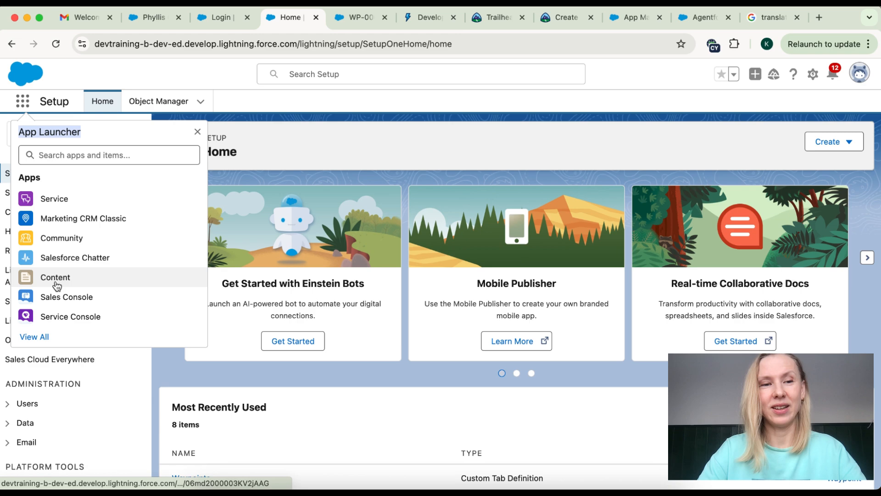
{"action": "left_click", "coordinate": [36, 338]}
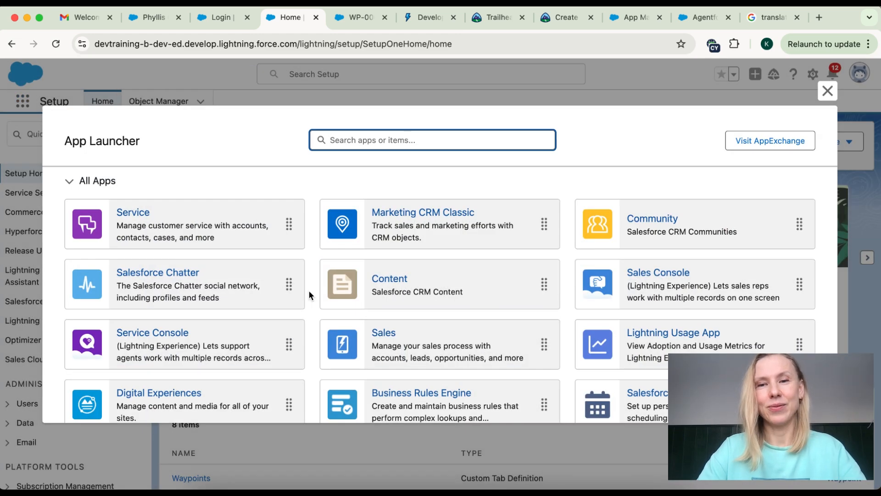
{"action": "scroll", "coordinate": [309, 295], "scroll_direction": "down", "scroll_amount": 2}
{"action": "scroll", "coordinate": [308, 295], "scroll_direction": "up", "scroll_amount": 2}
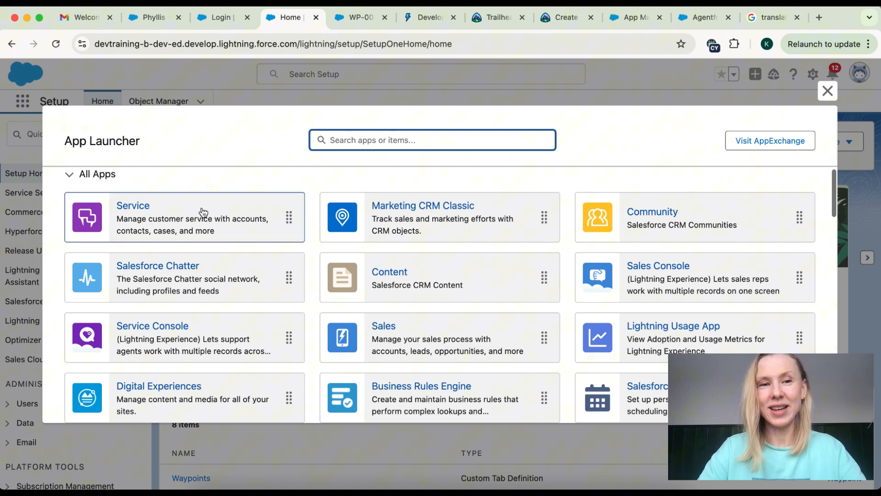
{"action": "scroll", "coordinate": [416, 333], "scroll_direction": "down", "scroll_amount": 4}
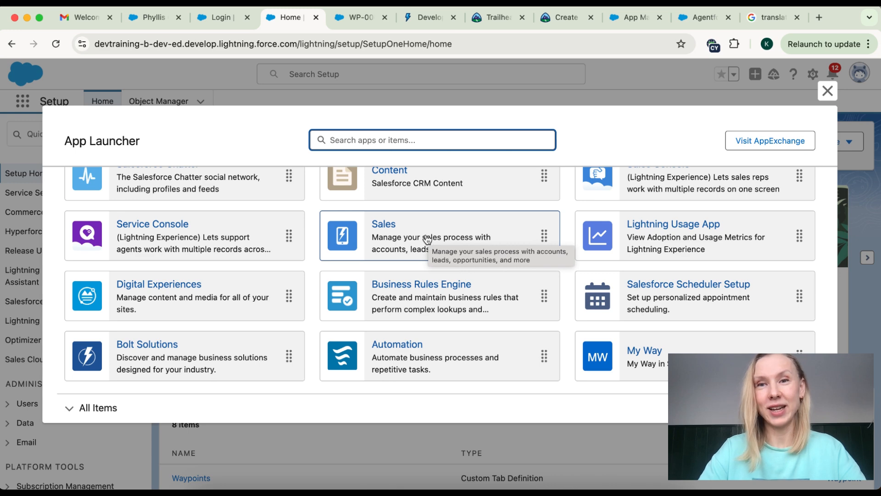
{"action": "left_click", "coordinate": [419, 232]}
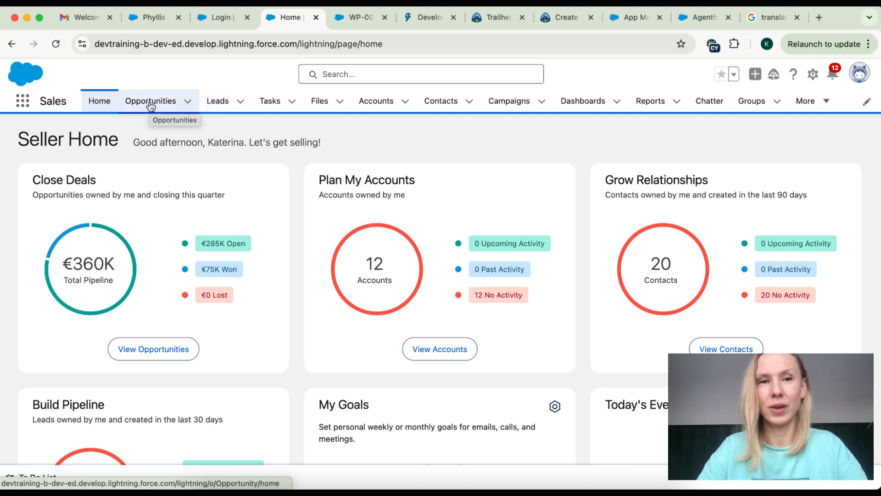
Step: Open the Edge Emergency Generator opportunity from the Opportunities list
{"action": "left_click", "coordinate": [212, 107]}
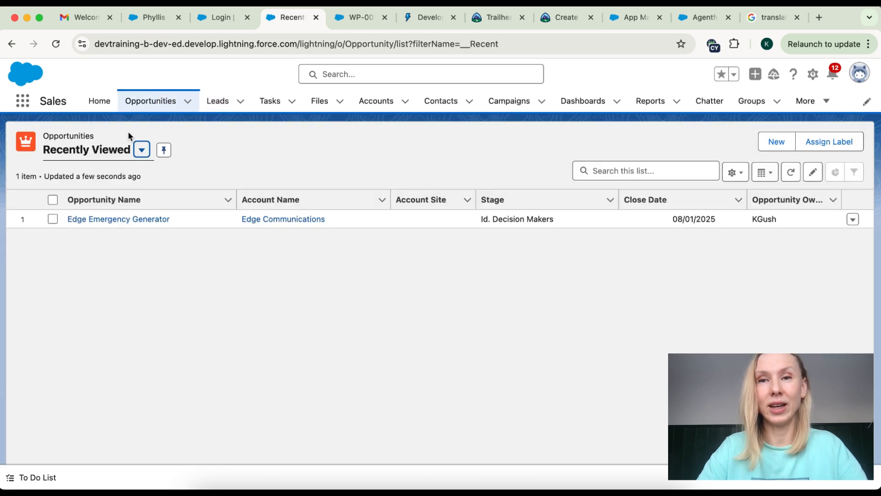
{"action": "left_click", "coordinate": [141, 150]}
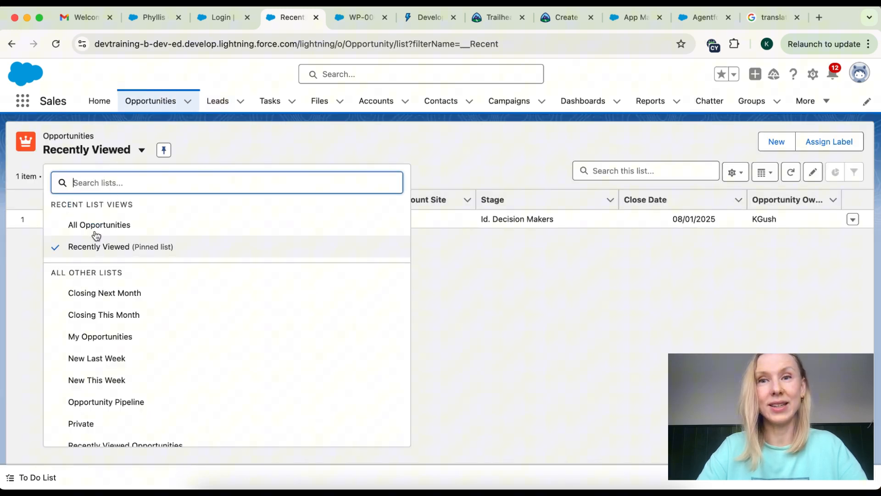
{"action": "left_click", "coordinate": [131, 128]}
{"action": "left_click", "coordinate": [117, 219]}
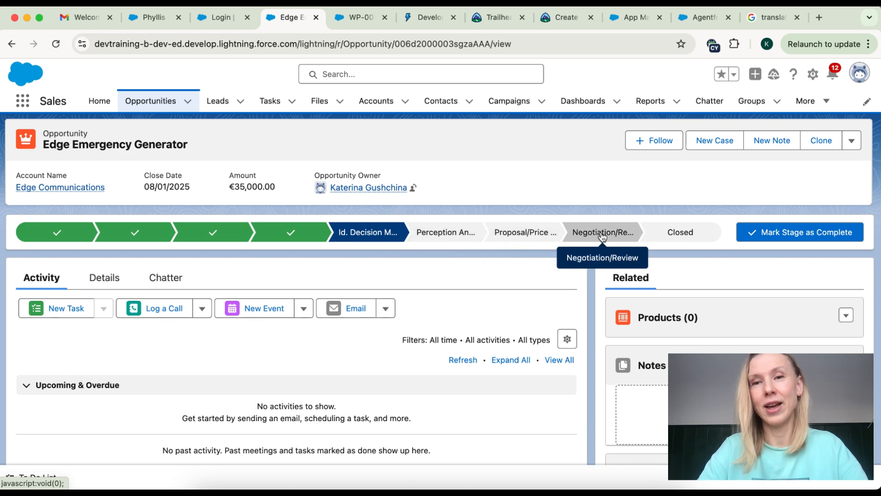
Step: Review the Edge Emergency Generator opportunity's Details tab fields
{"action": "scroll", "coordinate": [331, 326], "scroll_direction": "down", "scroll_amount": 3}
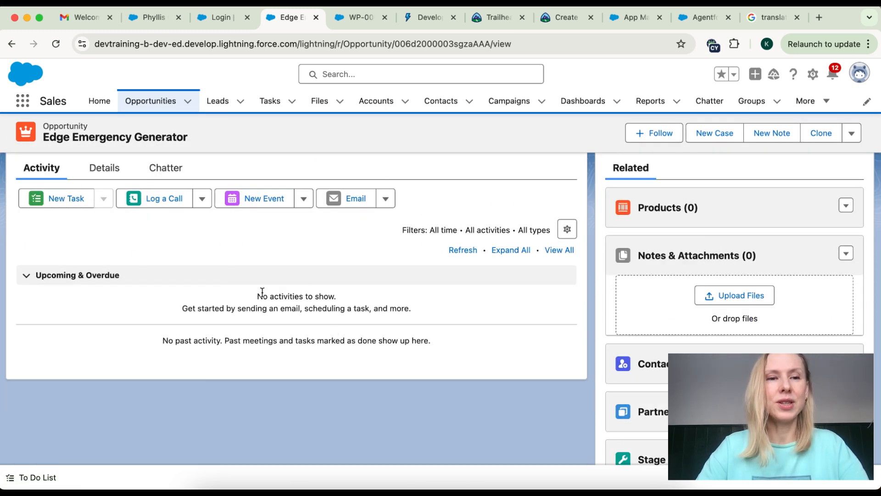
{"action": "scroll", "coordinate": [262, 291], "scroll_direction": "up", "scroll_amount": 3}
{"action": "left_click", "coordinate": [104, 281]}
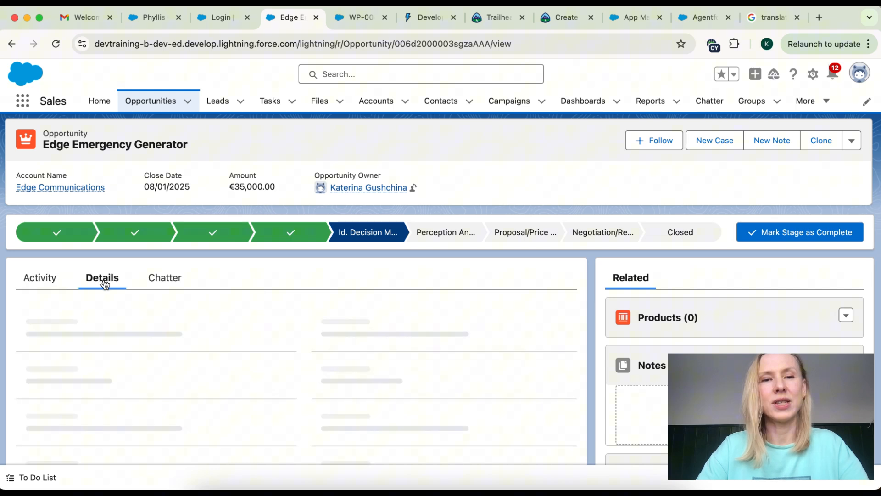
{"action": "scroll", "coordinate": [139, 327], "scroll_direction": "down", "scroll_amount": 2}
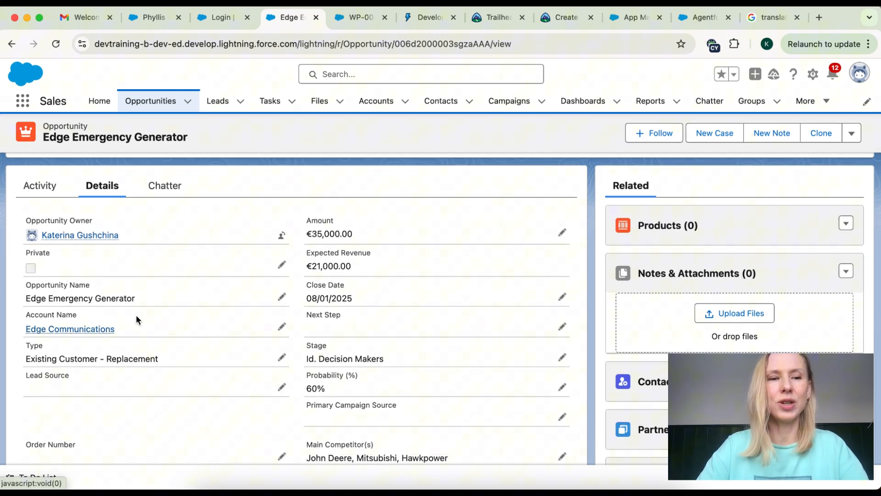
{"action": "scroll", "coordinate": [199, 328], "scroll_direction": "down", "scroll_amount": 3}
{"action": "scroll", "coordinate": [200, 327], "scroll_direction": "up", "scroll_amount": 5}
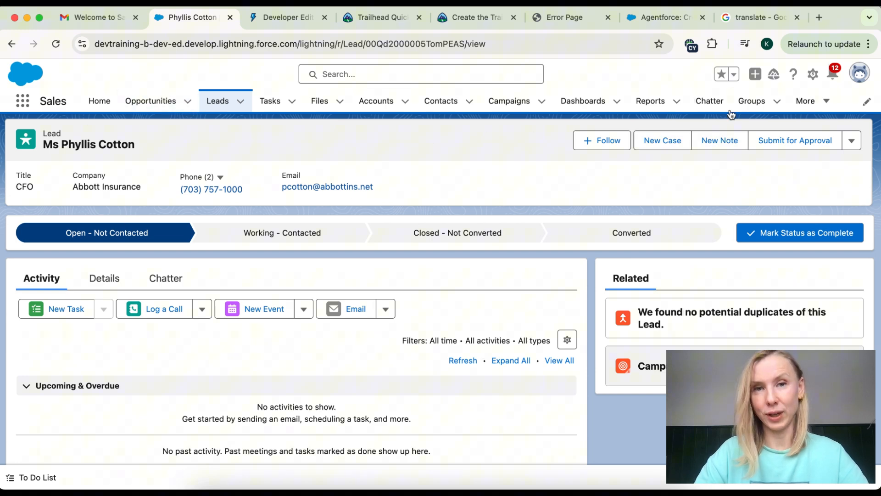
{"action": "left_click", "coordinate": [814, 75]}
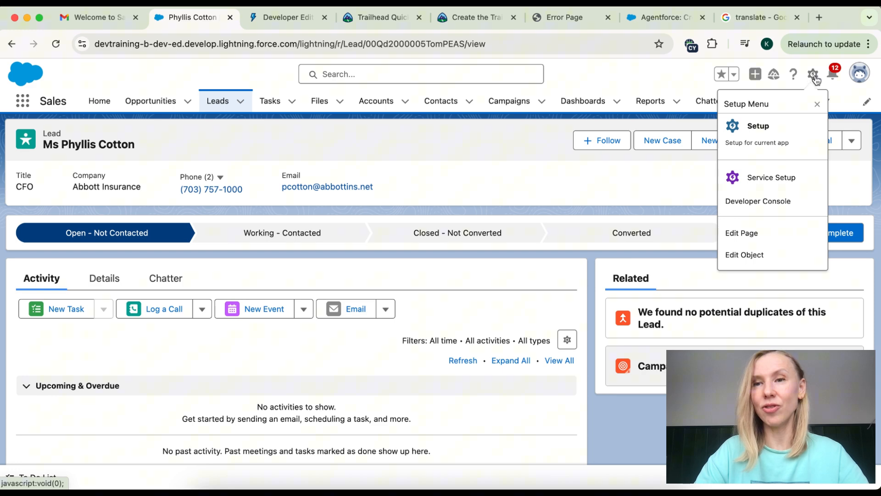
Step: Go to Setup and browse the Object Manager's list of objects
{"action": "left_click", "coordinate": [767, 121]}
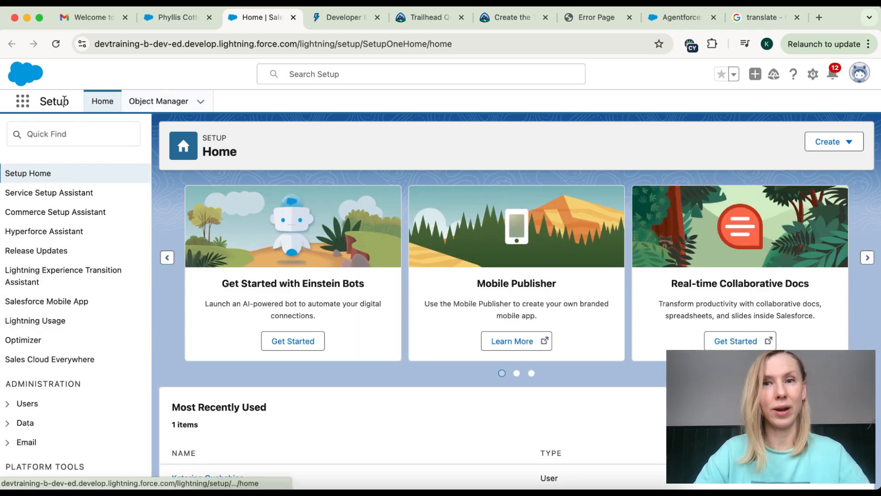
{"action": "left_click", "coordinate": [150, 103]}
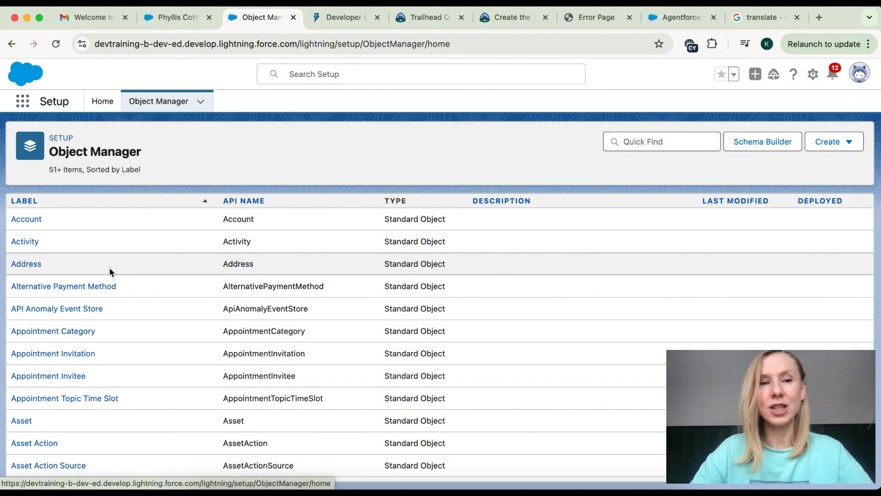
{"action": "scroll", "coordinate": [109, 267], "scroll_direction": "down", "scroll_amount": 3}
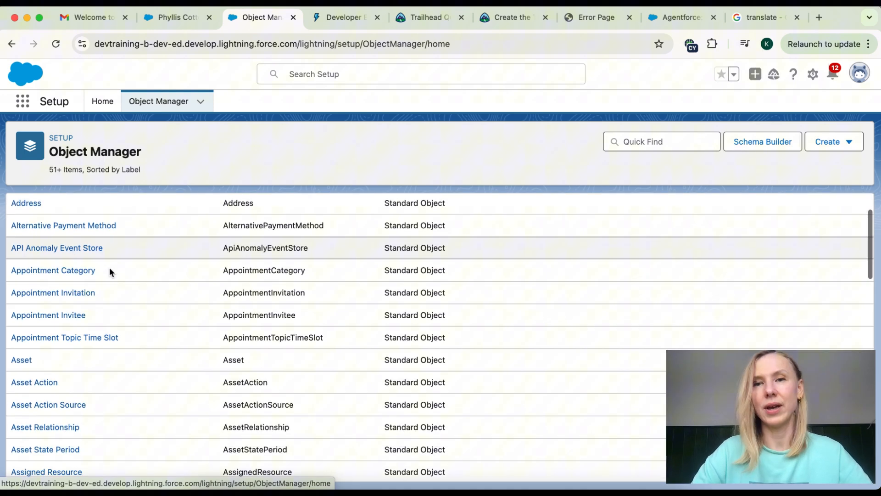
{"action": "scroll", "coordinate": [110, 272], "scroll_direction": "down", "scroll_amount": 15}
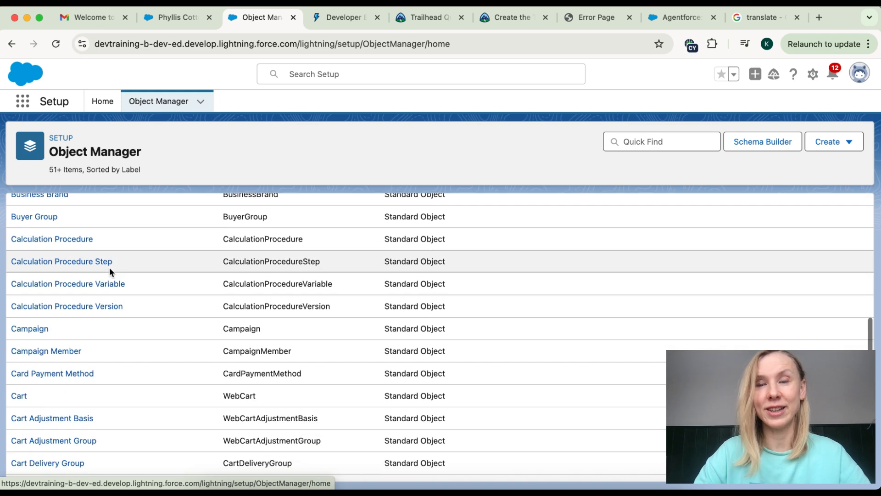
{"action": "scroll", "coordinate": [109, 272], "scroll_direction": "down", "scroll_amount": 14}
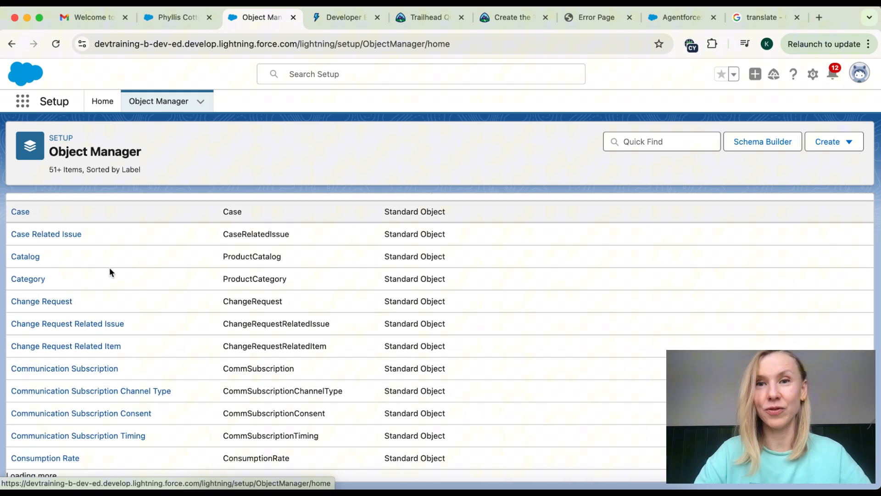
{"action": "scroll", "coordinate": [110, 272], "scroll_direction": "down", "scroll_amount": 8}
{"action": "scroll", "coordinate": [109, 272], "scroll_direction": "up", "scroll_amount": 14}
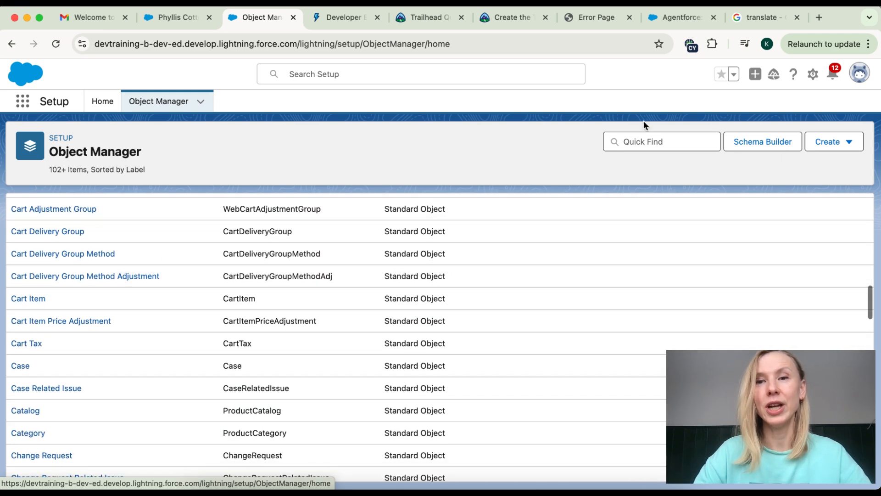
Step: Search Quick Find for 'Opp' and open the Opportunity object
{"action": "left_click", "coordinate": [639, 140]}
{"action": "type", "text": "Ц"}
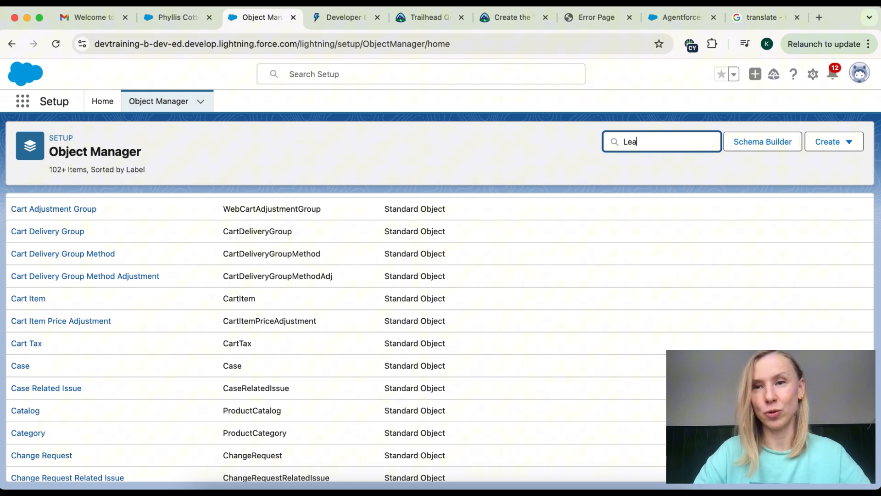
{"action": "type", "text": "ead"}
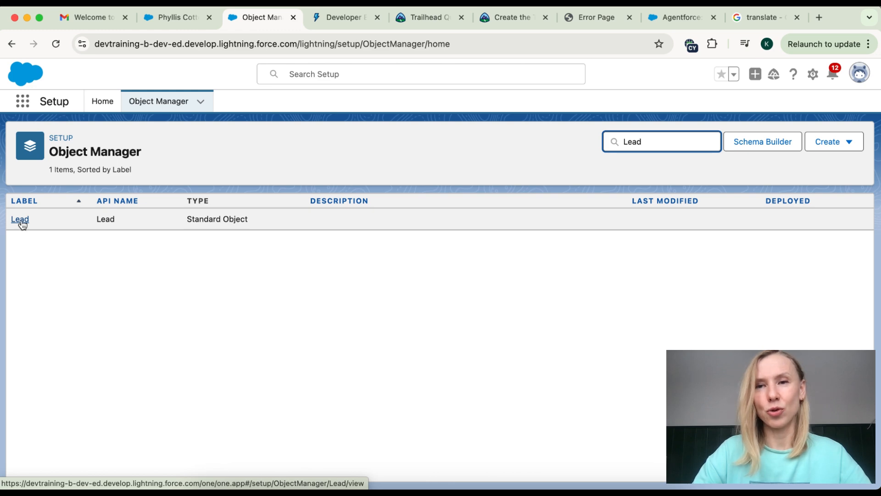
{"action": "key", "text": "BackSpace"}
{"action": "key", "text": "BackSpace"}
{"action": "key", "text": "BackSpace"}
{"action": "key", "text": "BackSpace"}
{"action": "type", "text": "Opp"}
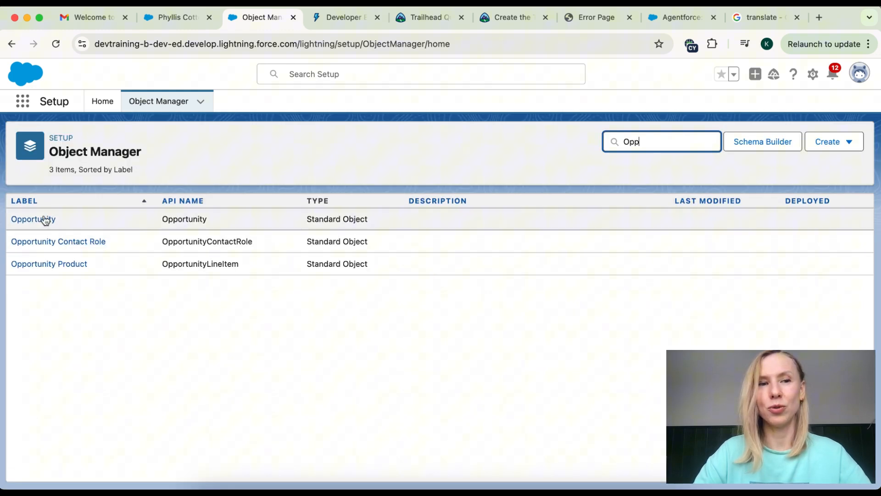
{"action": "left_click", "coordinate": [45, 220]}
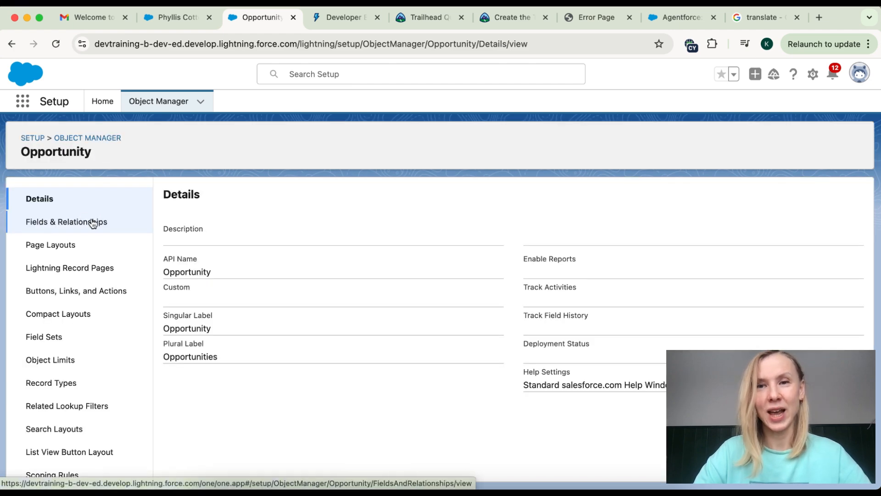
Step: Look through the Opportunity object's Fields & Relationships list
{"action": "left_click", "coordinate": [65, 224]}
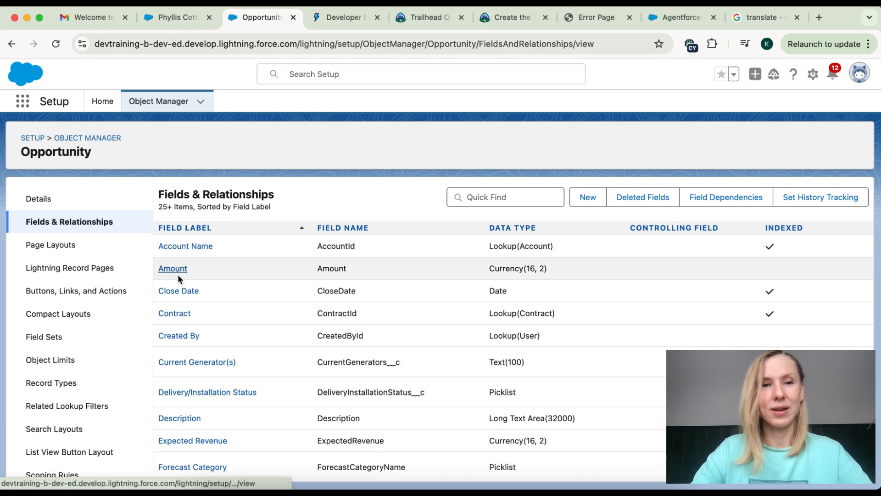
{"action": "scroll", "coordinate": [173, 269], "scroll_direction": "down", "scroll_amount": 3}
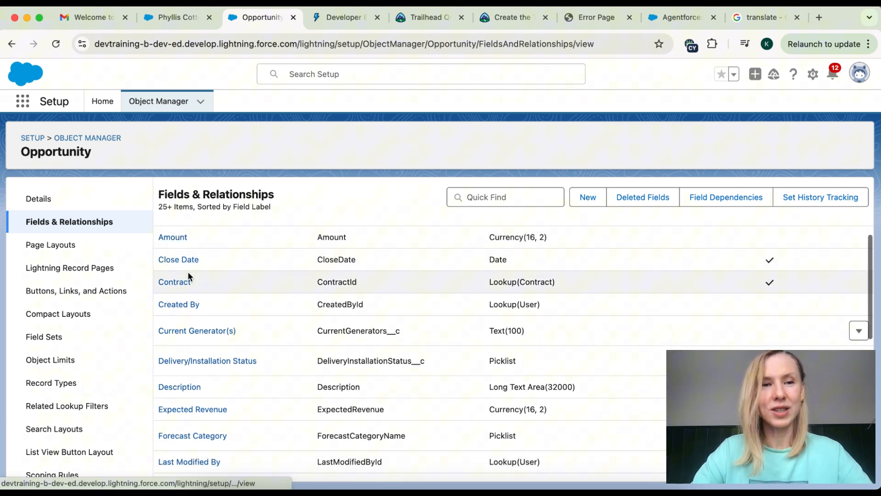
{"action": "scroll", "coordinate": [205, 319], "scroll_direction": "down", "scroll_amount": 5}
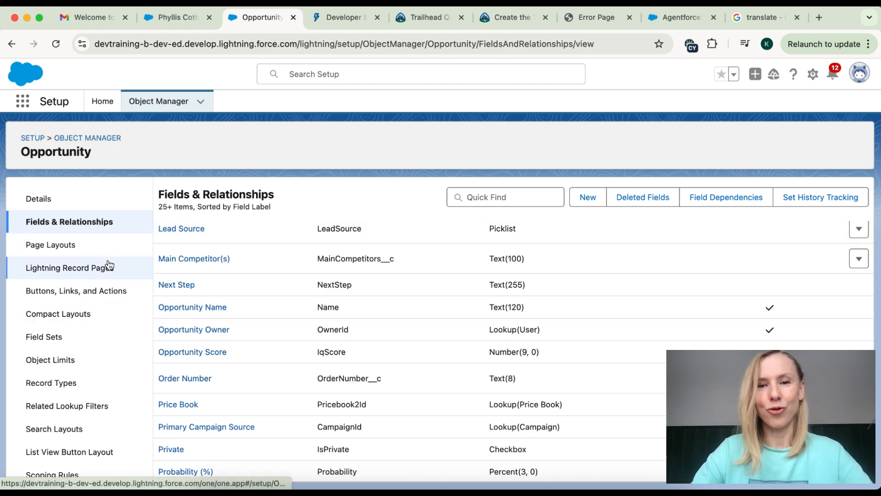
{"action": "scroll", "coordinate": [92, 343], "scroll_direction": "down", "scroll_amount": 3}
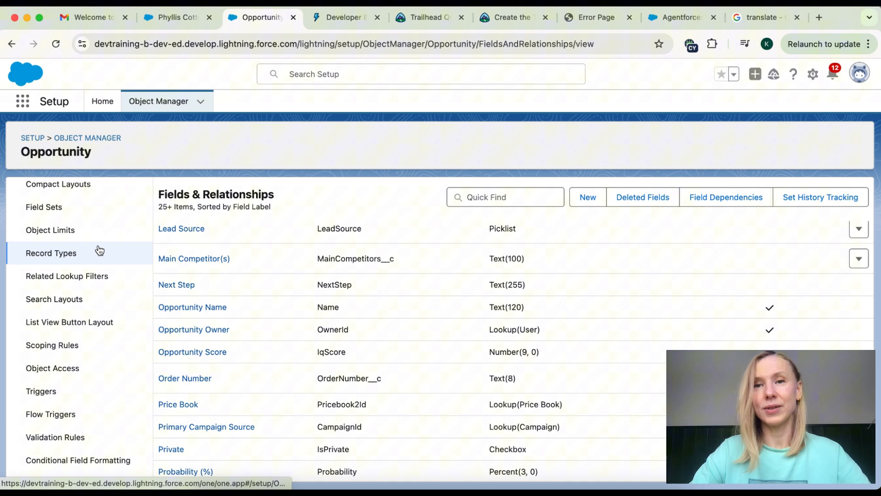
{"action": "scroll", "coordinate": [69, 430], "scroll_direction": "up", "scroll_amount": 3}
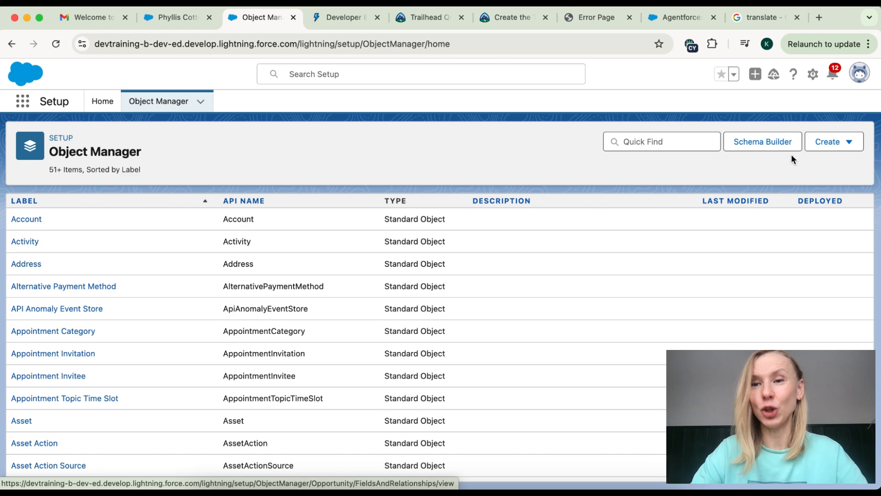
Step: Start a new custom object and give it the label 'Waypoint'
{"action": "left_click", "coordinate": [846, 150]}
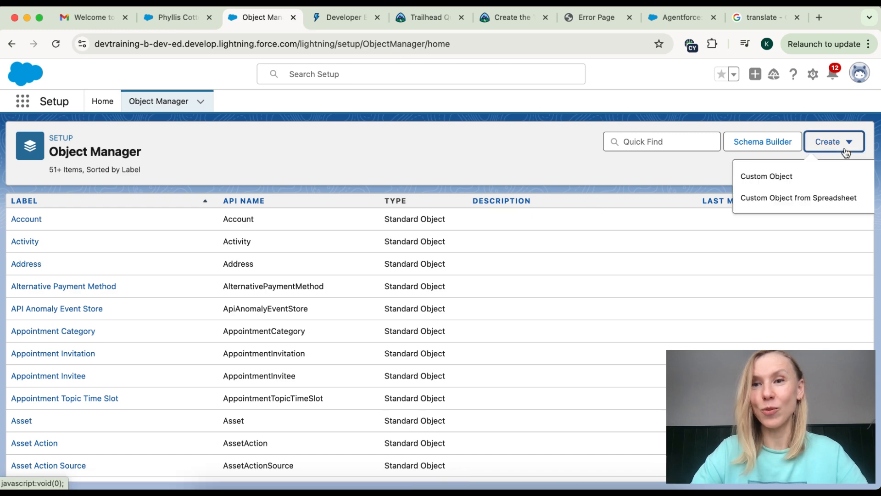
{"action": "left_click", "coordinate": [781, 177]}
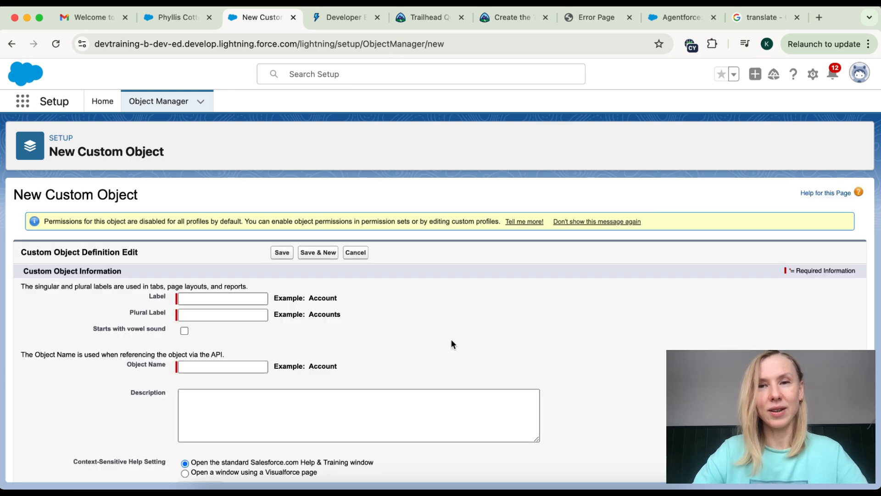
{"action": "scroll", "coordinate": [452, 344], "scroll_direction": "down", "scroll_amount": 1}
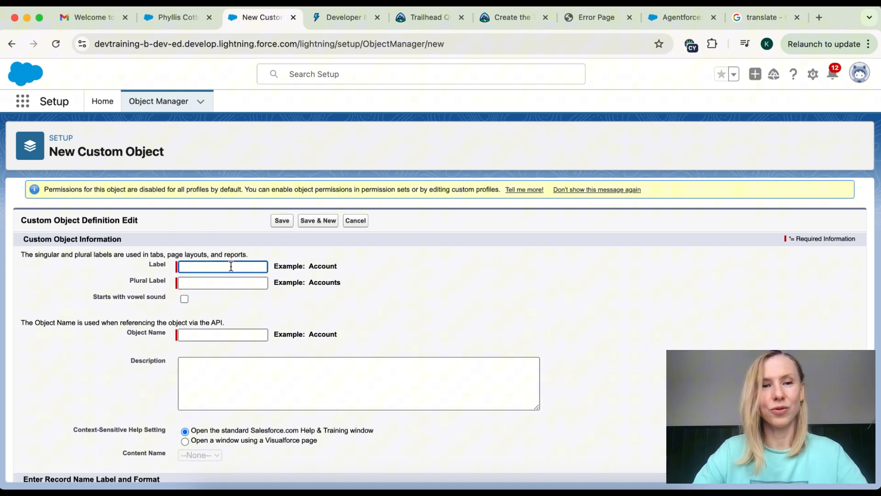
{"action": "type", "text": "Waypoint"}
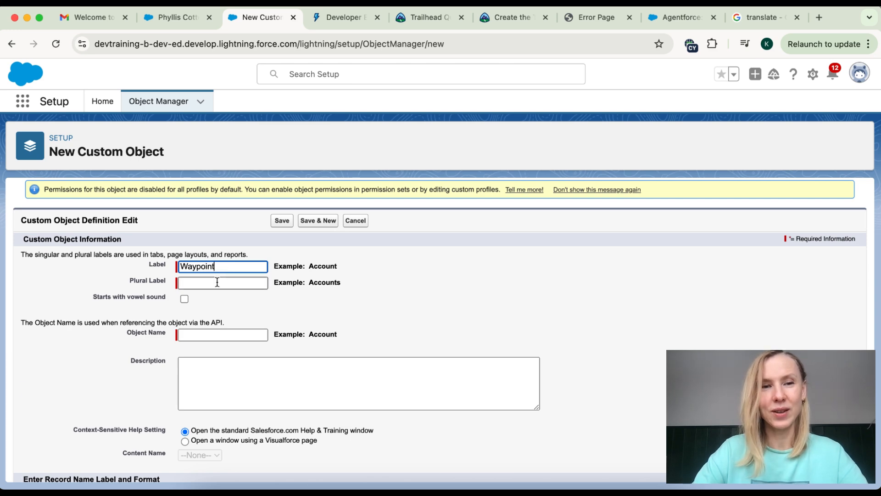
{"action": "key", "text": "Tab"}
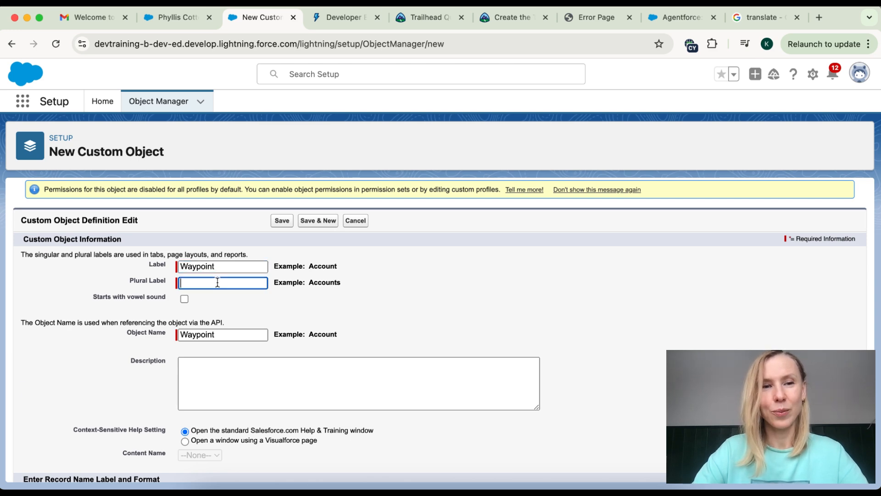
{"action": "key", "text": "shift+Tab"}
{"action": "key", "text": "super+c"}
Step: Set the plural label to 'Waypoints' and add a 'Custom learn…' description
{"action": "left_click", "coordinate": [193, 280]}
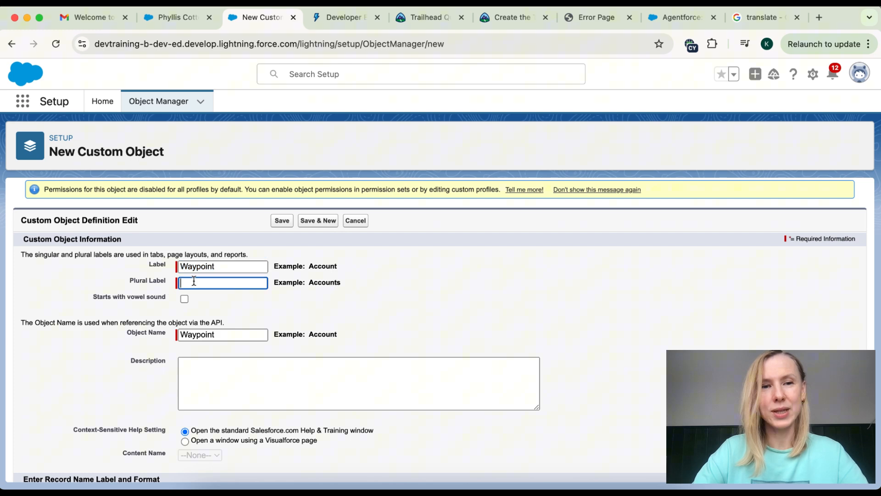
{"action": "key", "text": "super+v"}
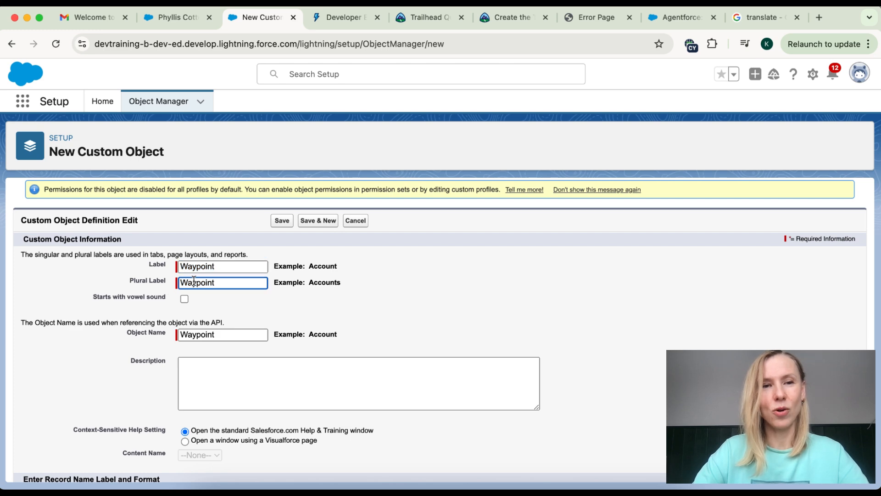
{"action": "scroll", "coordinate": [325, 308], "scroll_direction": "down", "scroll_amount": 4}
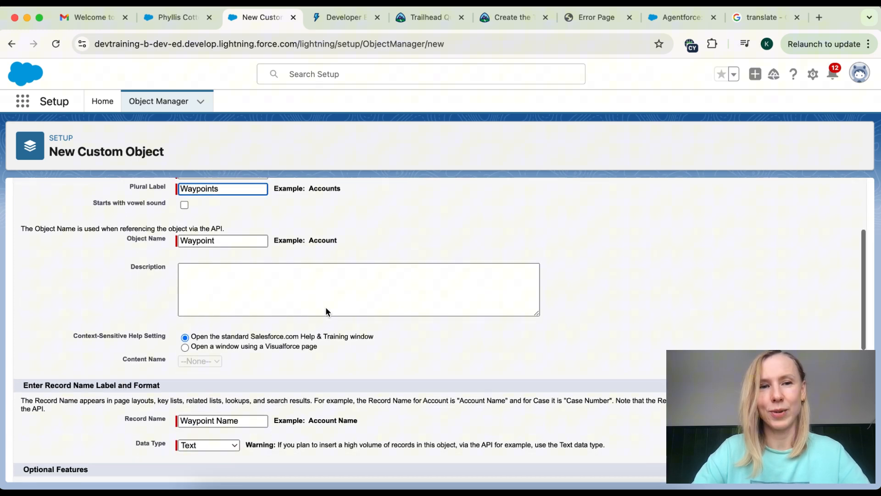
{"action": "left_click", "coordinate": [226, 289]}
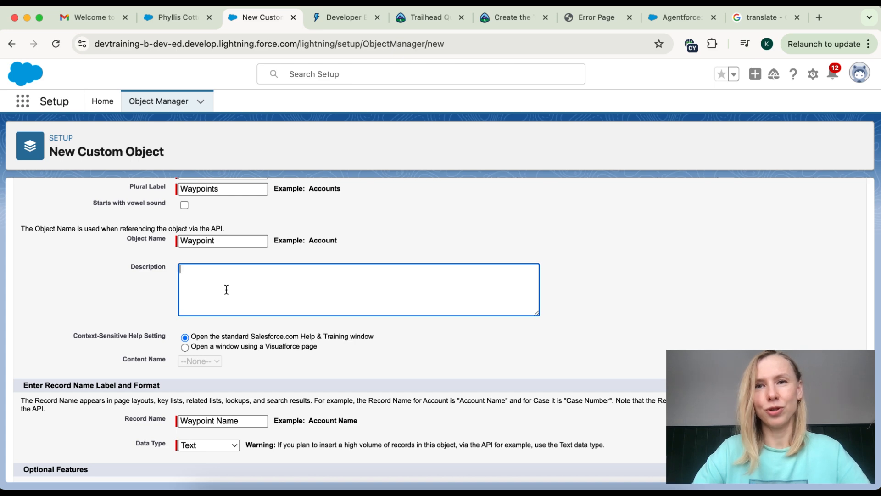
{"action": "type", "text": "Custom"}
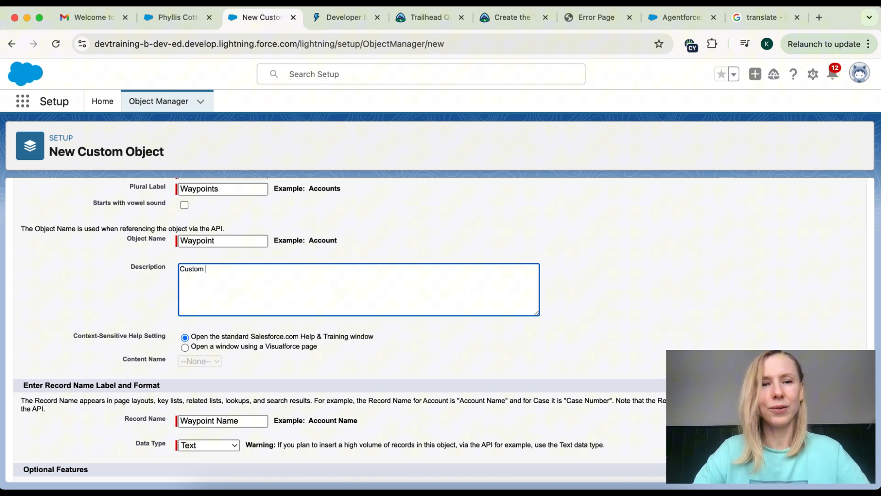
{"action": "type", "text": " learn"}
{"action": "scroll", "coordinate": [174, 325], "scroll_direction": "down", "scroll_amount": 4}
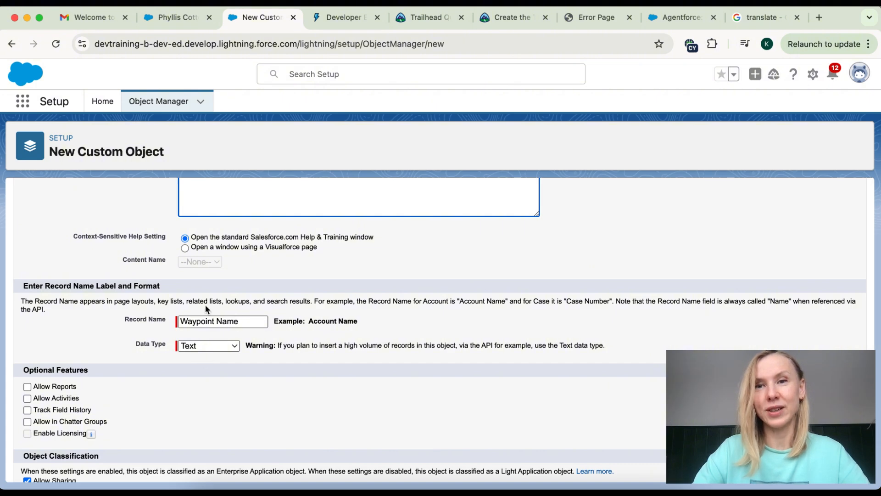
Step: Make 'Waypoint Number' an Auto Number record name, format WP-{0000}, starting at 1, and save
{"action": "left_click", "coordinate": [211, 346]}
{"action": "key", "text": "Escape"}
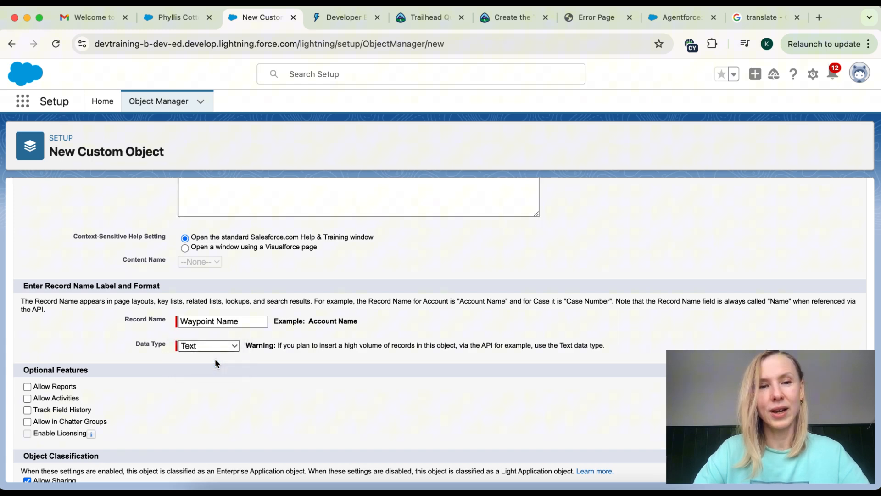
{"action": "left_click", "coordinate": [215, 360]}
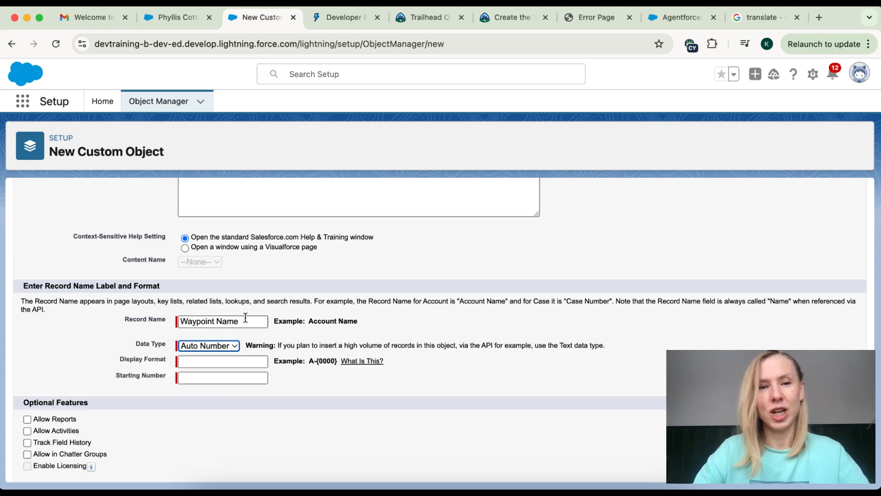
{"action": "left_click_drag", "start_coordinate": [244, 320], "coordinate": [161, 317]}
{"action": "type", "text": "Waypoint Number"}
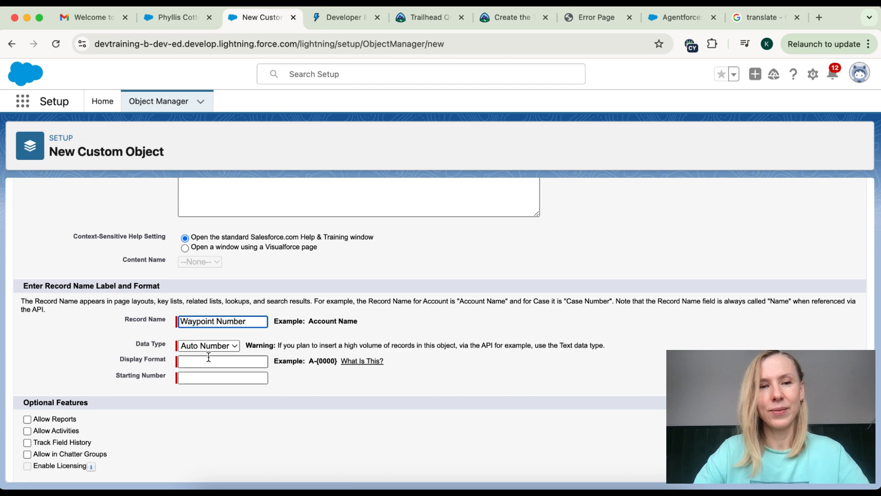
{"action": "left_click", "coordinate": [204, 362]}
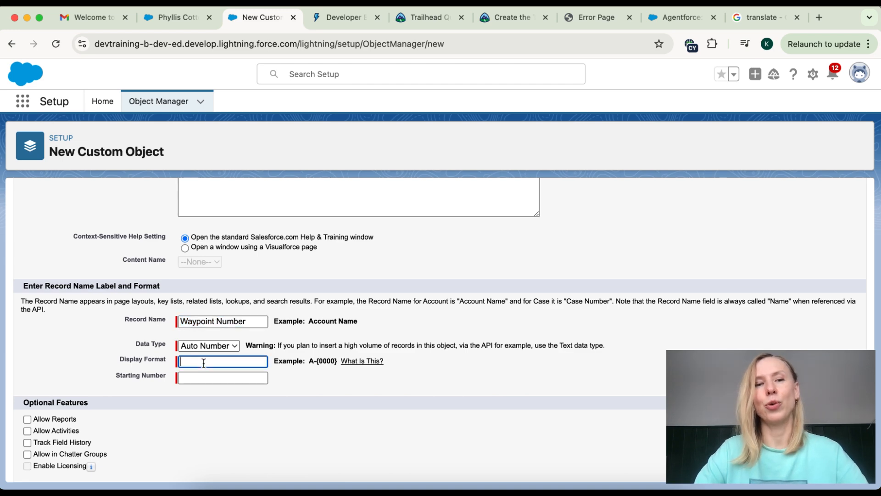
{"action": "type", "text": "WP-{0000"}
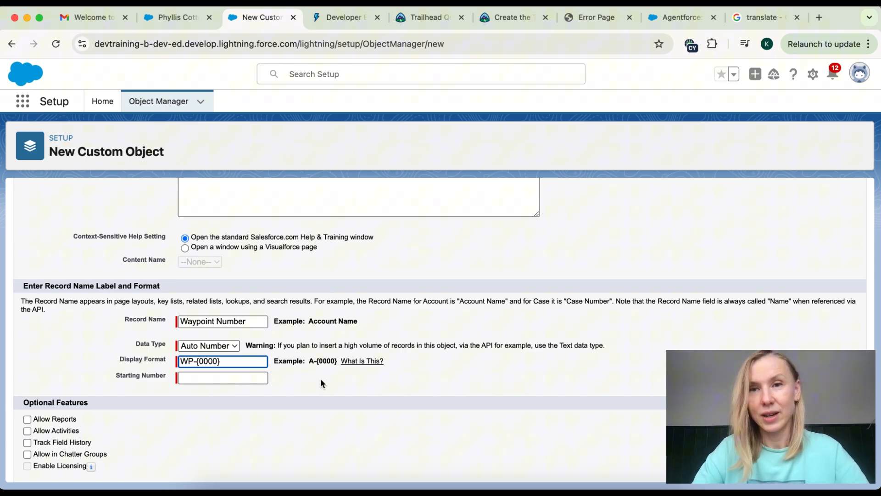
{"action": "left_click", "coordinate": [238, 382]}
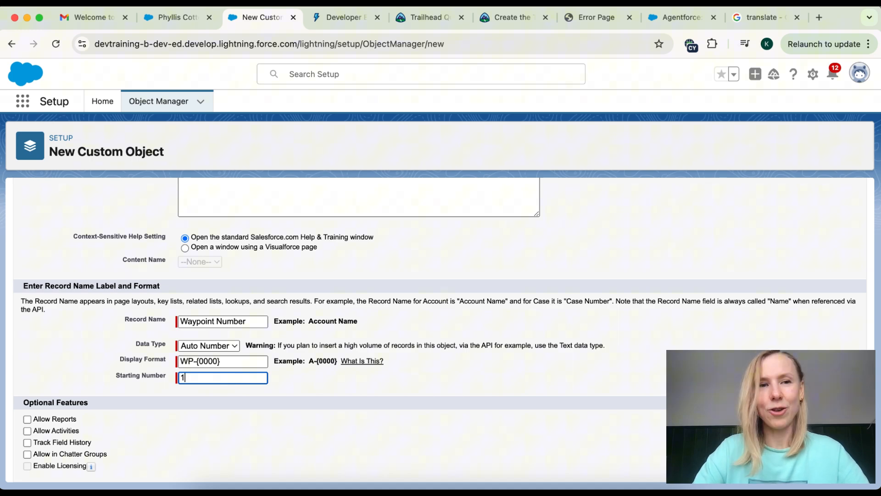
{"action": "key", "text": "Return"}
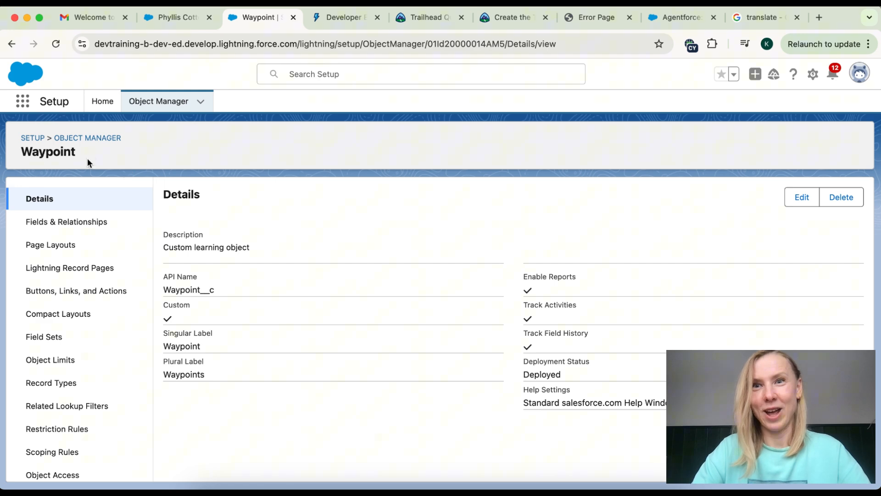
Step: Return to Object Manager and filter the list with 'w' to locate the Waypoint__c custom object
{"action": "left_click", "coordinate": [96, 138]}
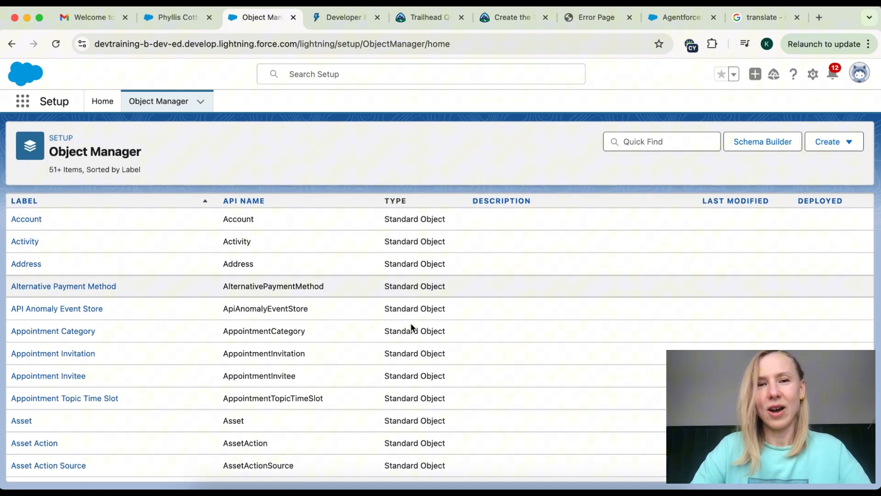
{"action": "scroll", "coordinate": [404, 390], "scroll_direction": "down", "scroll_amount": 5}
{"action": "scroll", "coordinate": [403, 385], "scroll_direction": "up", "scroll_amount": 5}
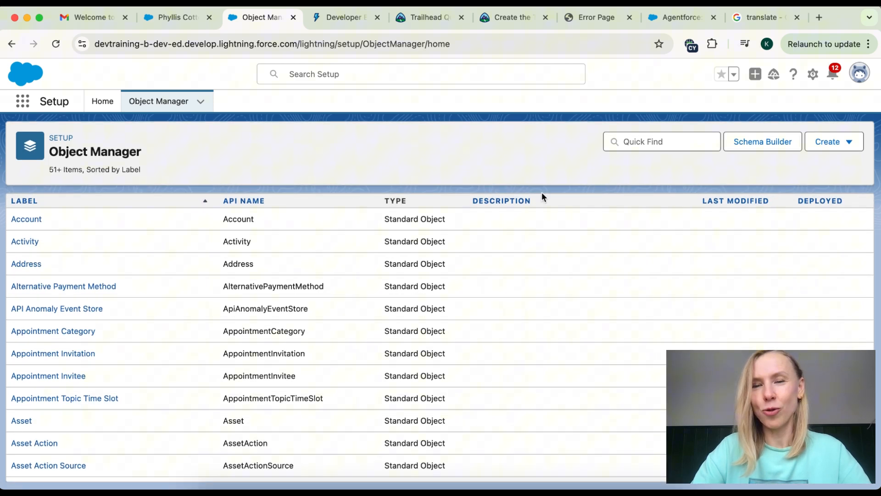
{"action": "left_click", "coordinate": [648, 146]}
{"action": "type", "text": "wa"}
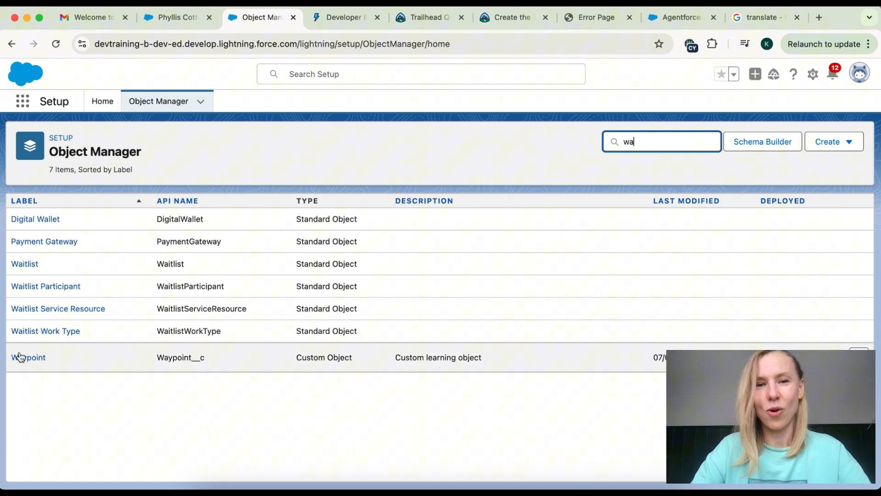
{"action": "left_click_drag", "start_coordinate": [298, 357], "coordinate": [384, 356]}
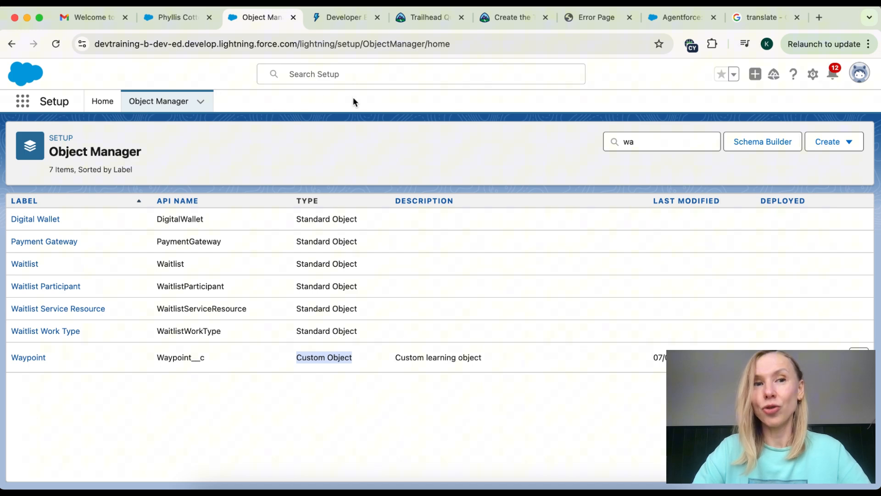
Step: Switch to the Sales app by searching 'sale' in the App Launcher
{"action": "left_click", "coordinate": [22, 101]}
{"action": "type", "text": "sale"}
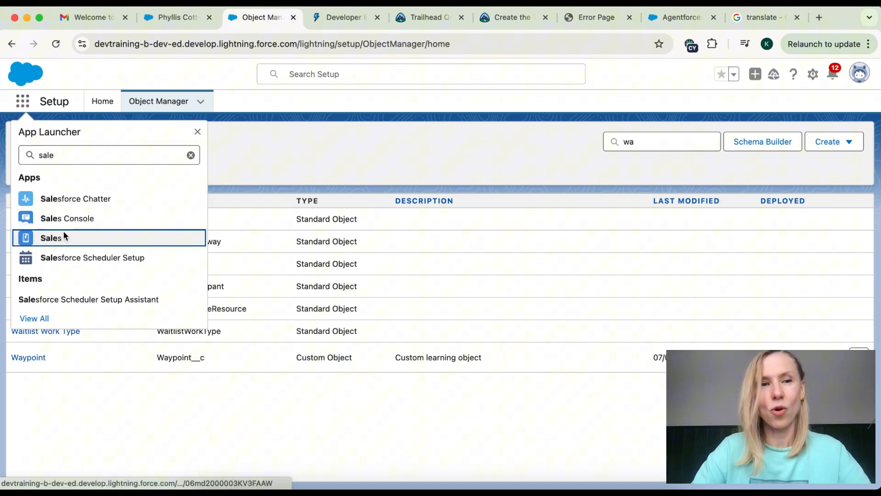
{"action": "left_click", "coordinate": [64, 236]}
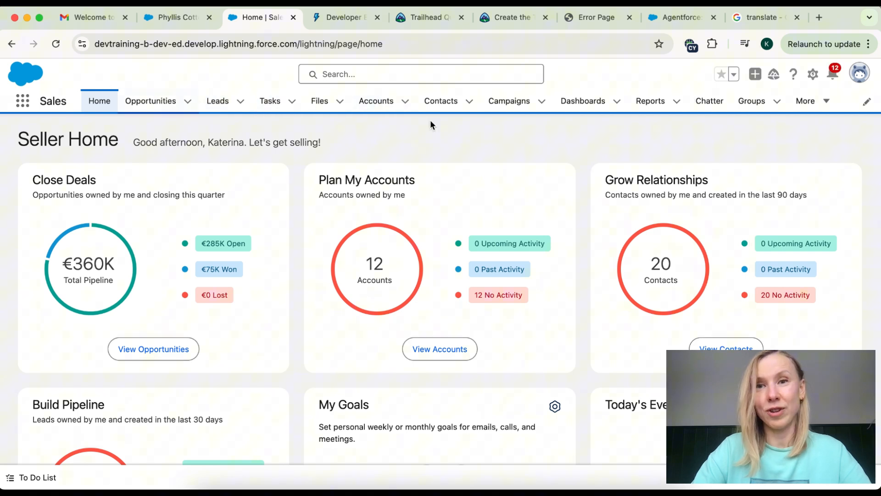
Step: View the Sales Dashboards and Leads pages, then return to Setup Home
{"action": "double_click", "coordinate": [43, 101]}
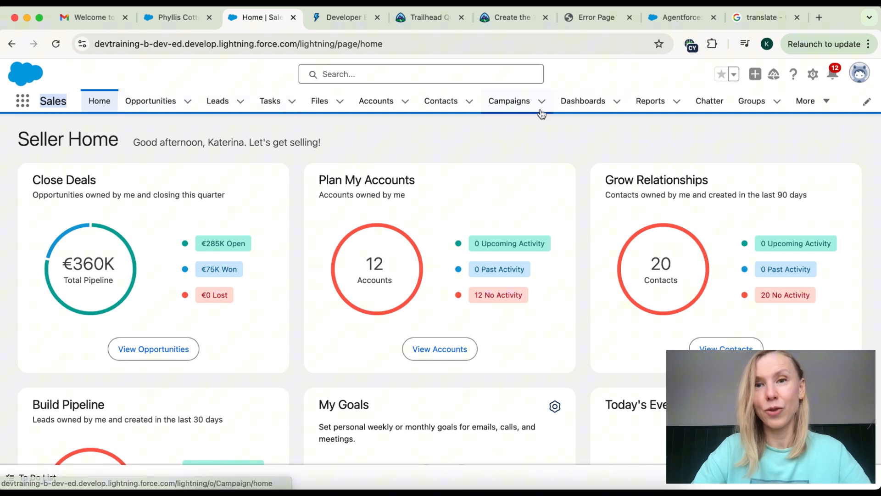
{"action": "left_click", "coordinate": [570, 103]}
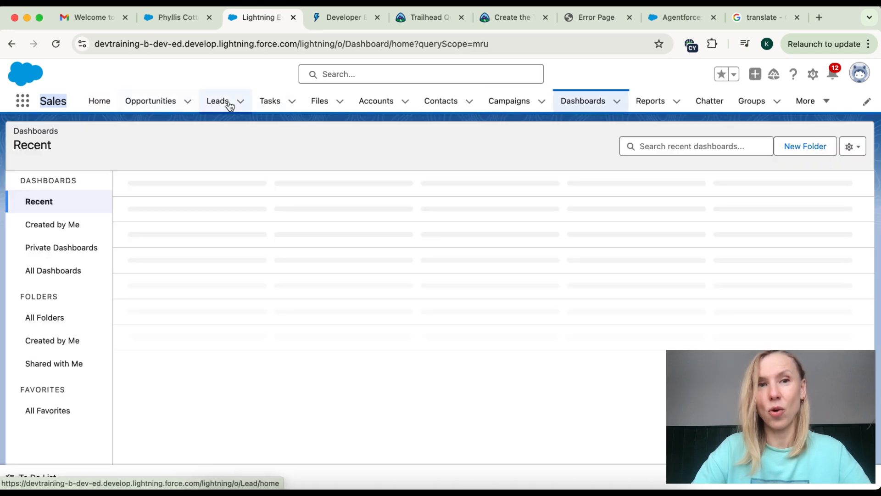
{"action": "left_click", "coordinate": [228, 103]}
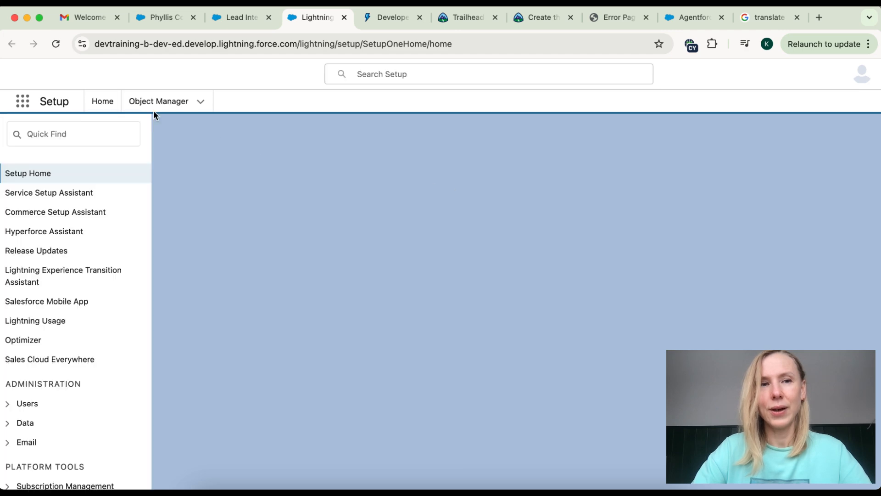
{"action": "left_click", "coordinate": [99, 105]}
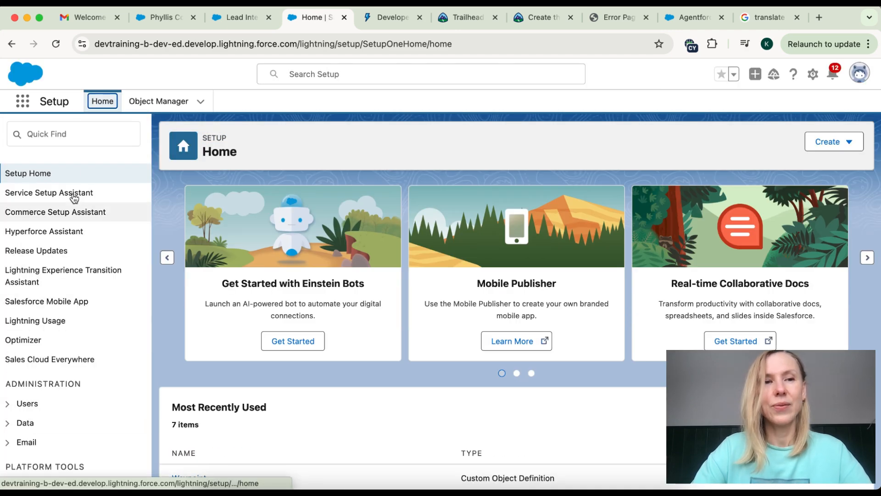
Step: Find Tabs with a 'tab' Quick Find search and begin a new Custom Object Tab
{"action": "left_click", "coordinate": [56, 135]}
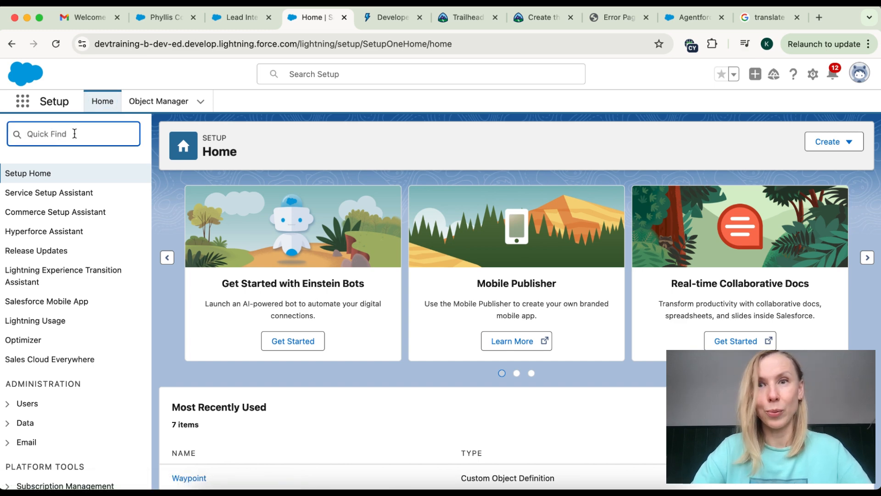
{"action": "type", "text": "ta"}
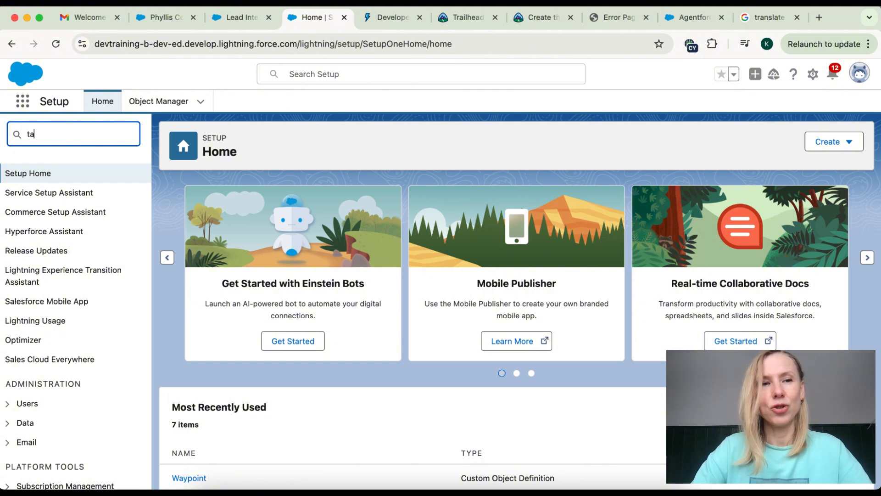
{"action": "type", "text": "b"}
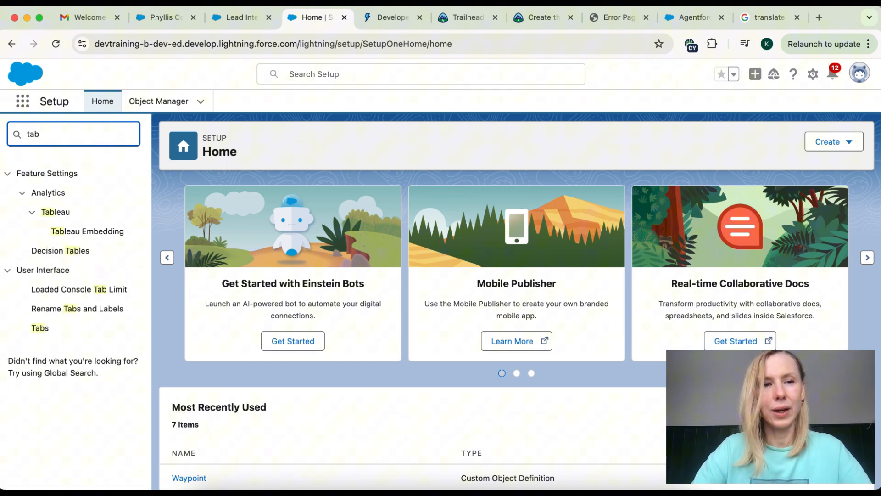
{"action": "left_click", "coordinate": [44, 327]}
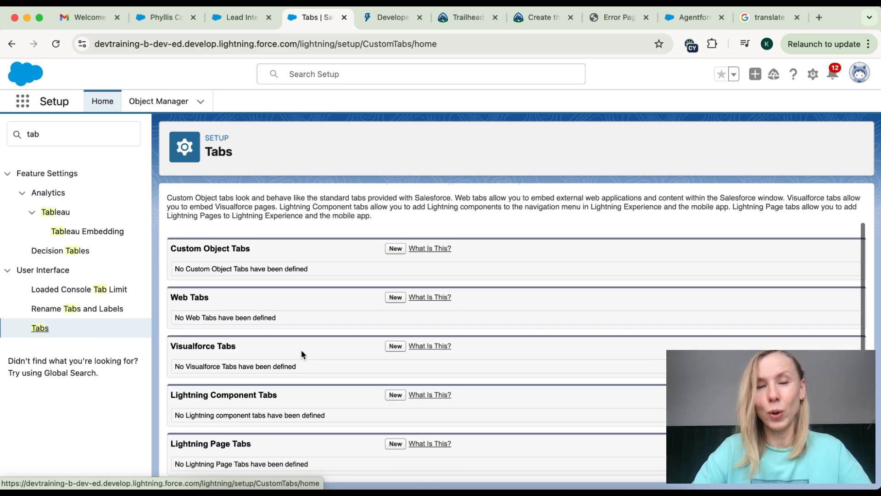
{"action": "left_click", "coordinate": [395, 292]}
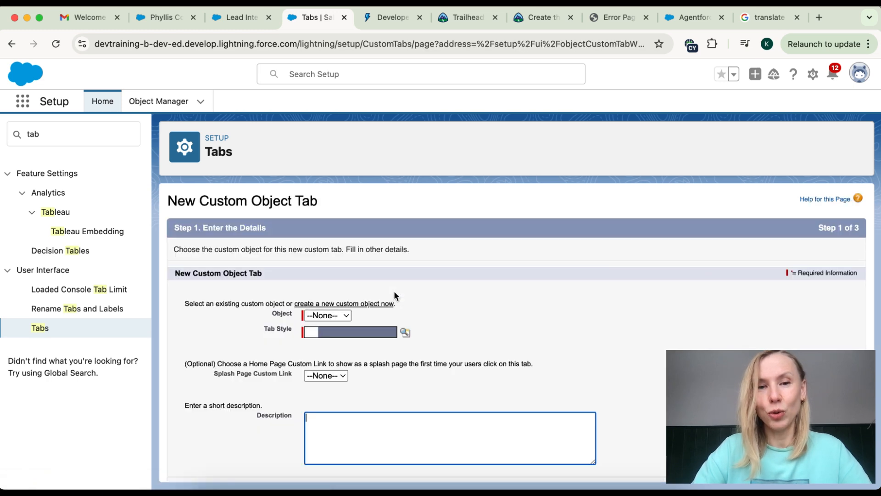
Step: Set the tab's object to Waypoint, style to Star, and description to 'Waypoint object tab'
{"action": "left_click", "coordinate": [336, 316]}
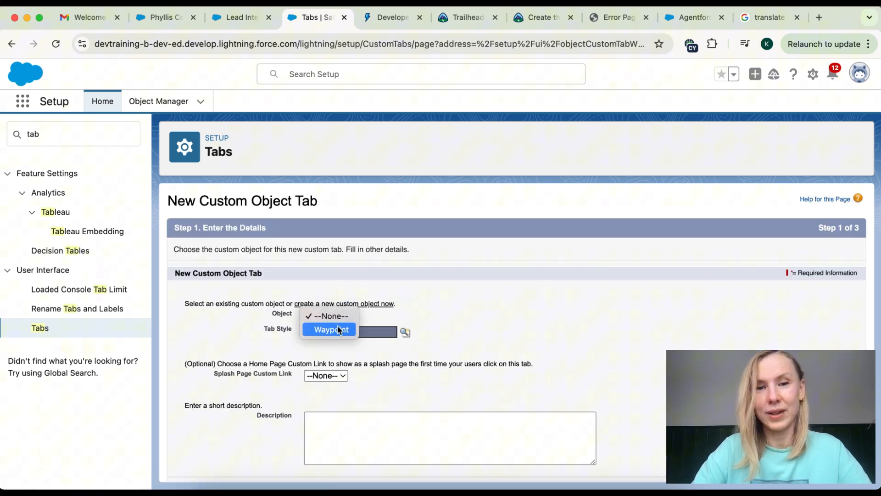
{"action": "left_click", "coordinate": [337, 326]}
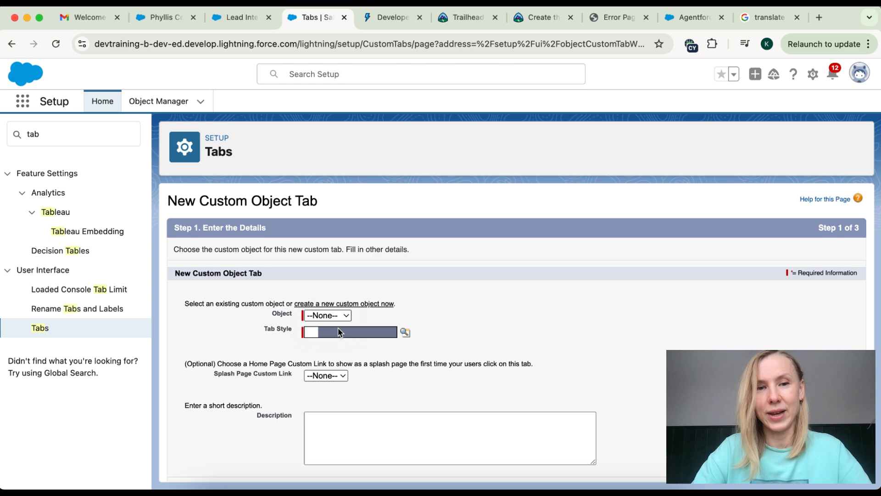
{"action": "left_click", "coordinate": [407, 333]}
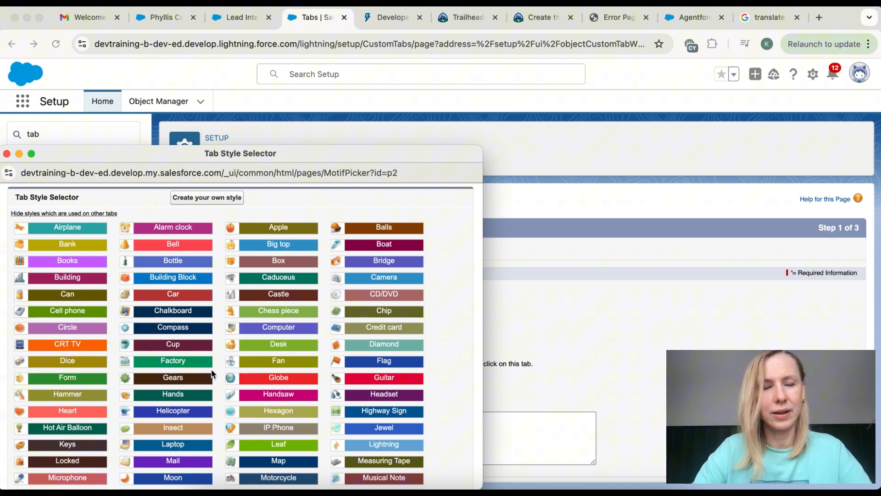
{"action": "scroll", "coordinate": [218, 334], "scroll_direction": "down", "scroll_amount": 3}
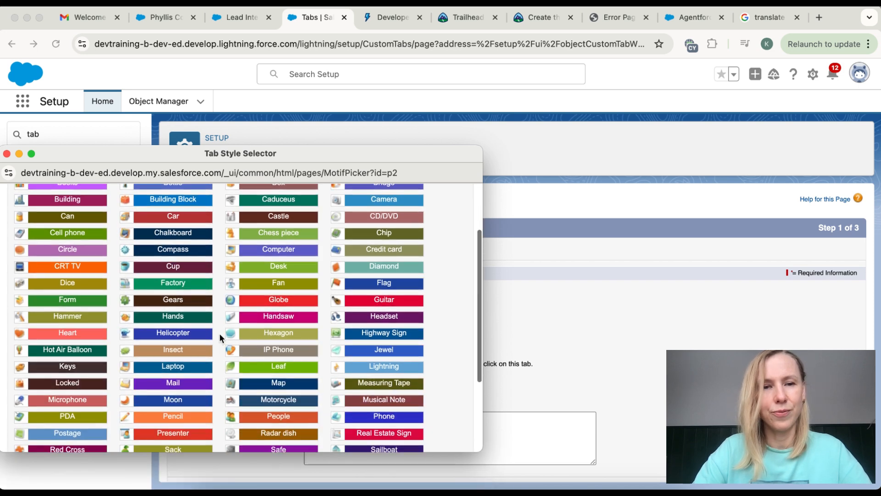
{"action": "scroll", "coordinate": [220, 334], "scroll_direction": "down", "scroll_amount": 5}
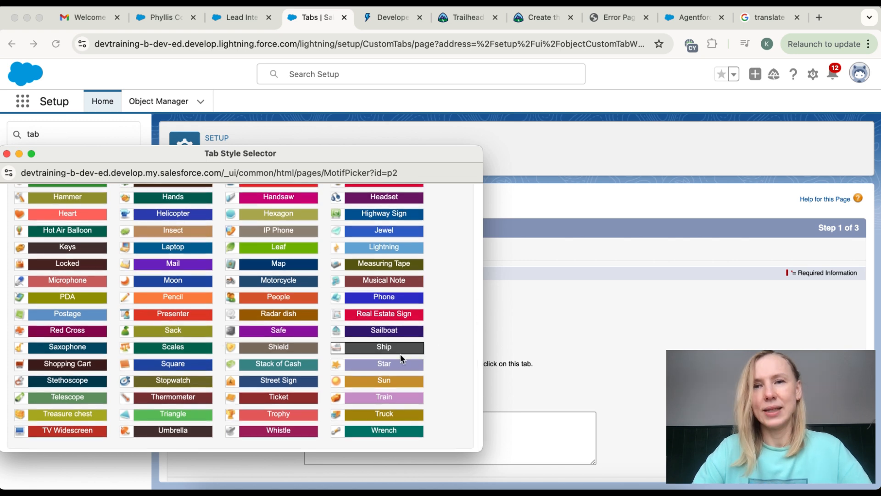
{"action": "left_click", "coordinate": [375, 365]}
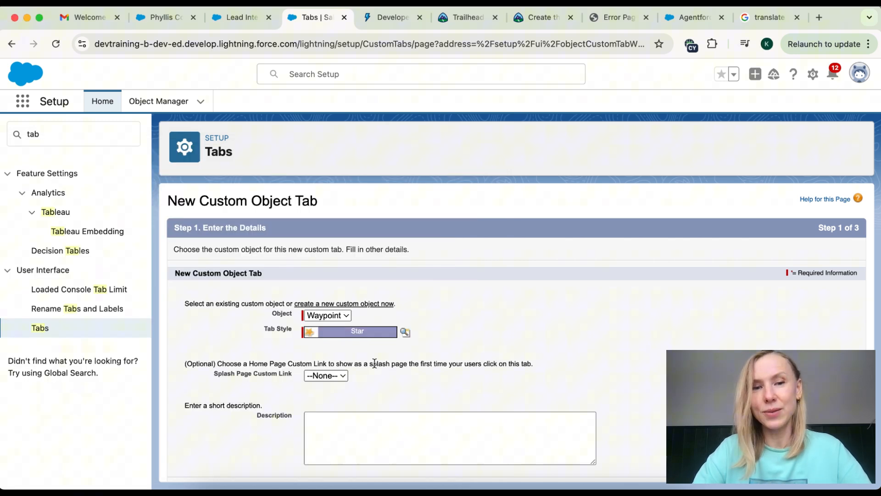
{"action": "scroll", "coordinate": [390, 391], "scroll_direction": "down", "scroll_amount": 1}
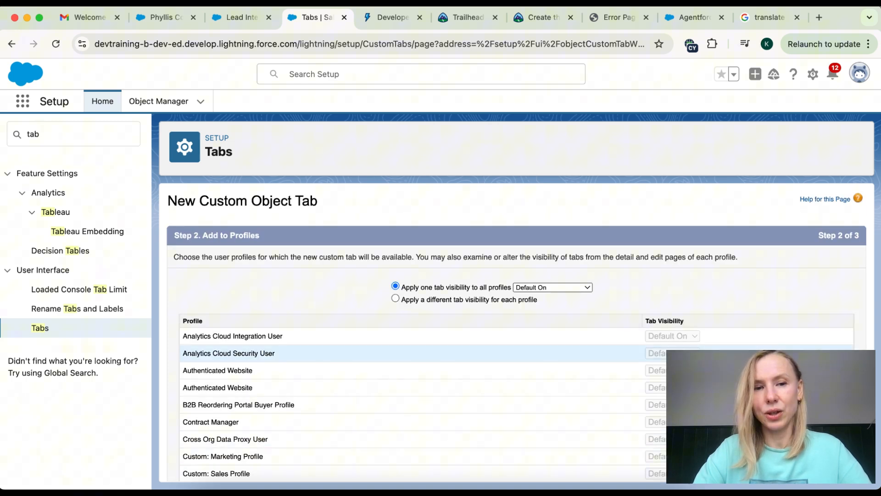
Step: Keep the Waypoints tab Default On for all profiles
{"action": "scroll", "coordinate": [782, 337], "scroll_direction": "down", "scroll_amount": 3}
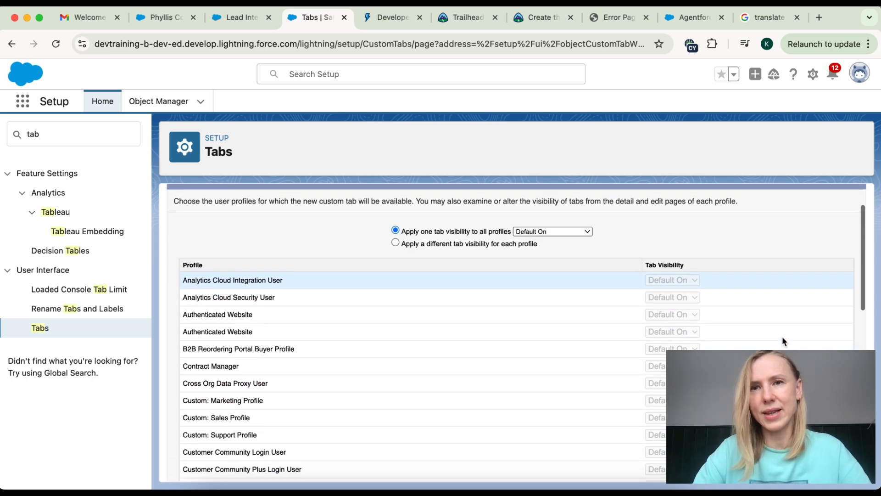
{"action": "scroll", "coordinate": [782, 340], "scroll_direction": "down", "scroll_amount": 10}
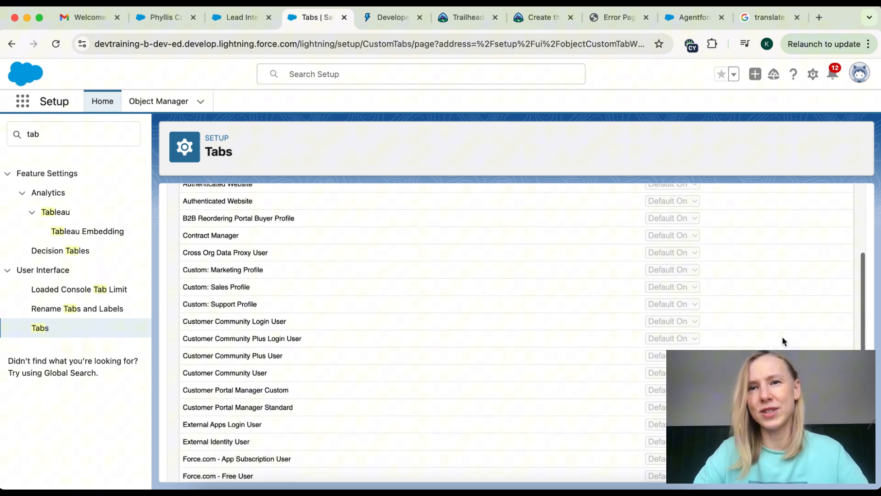
{"action": "scroll", "coordinate": [782, 340], "scroll_direction": "down", "scroll_amount": 5}
{"action": "scroll", "coordinate": [781, 340], "scroll_direction": "up", "scroll_amount": 15}
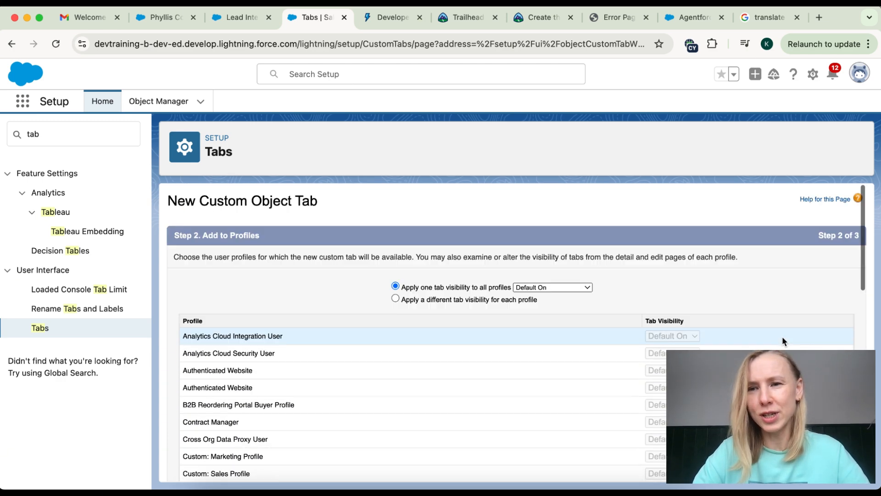
{"action": "scroll", "coordinate": [824, 310], "scroll_direction": "down", "scroll_amount": 15}
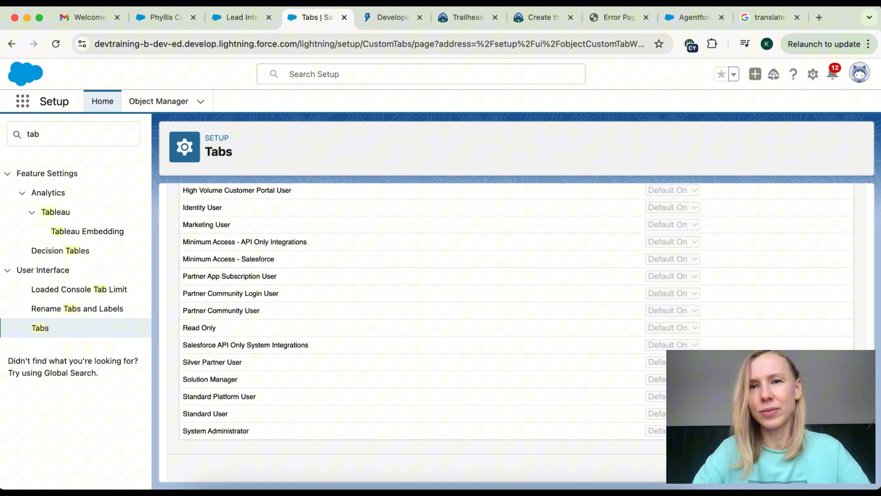
{"action": "left_click", "coordinate": [810, 465]}
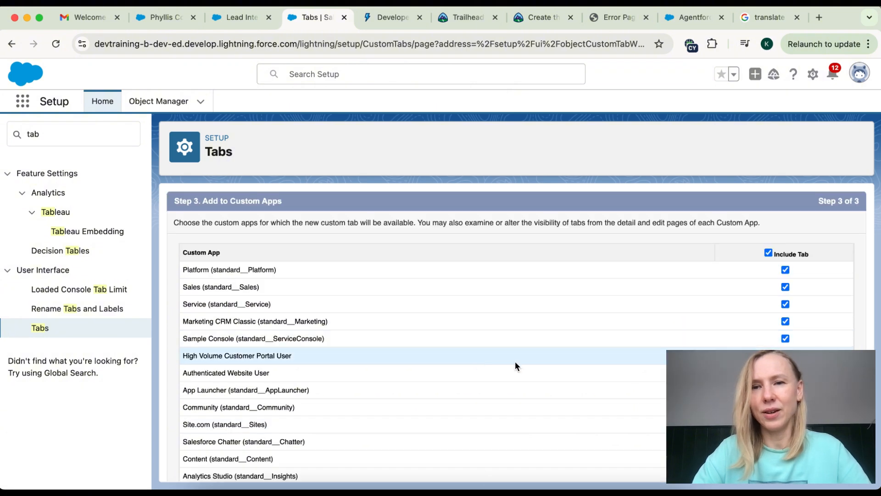
Step: Exclude the Waypoints tab from all existing apps and save it
{"action": "scroll", "coordinate": [515, 362], "scroll_direction": "down", "scroll_amount": 4}
{"action": "scroll", "coordinate": [515, 362], "scroll_direction": "down", "scroll_amount": 6}
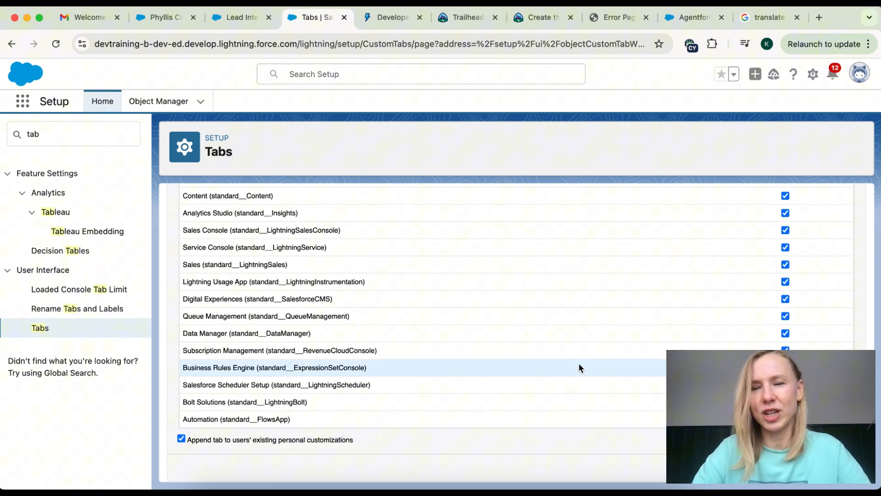
{"action": "scroll", "coordinate": [580, 363], "scroll_direction": "up", "scroll_amount": 10}
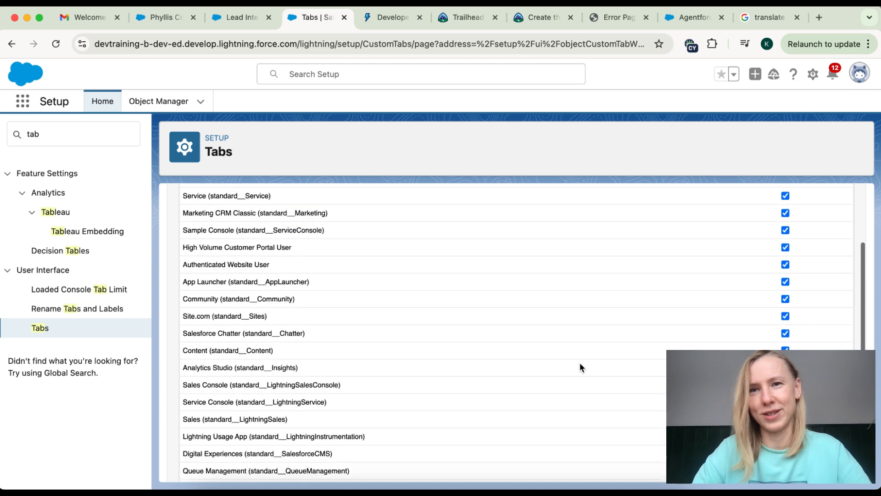
{"action": "scroll", "coordinate": [580, 362], "scroll_direction": "up", "scroll_amount": 2}
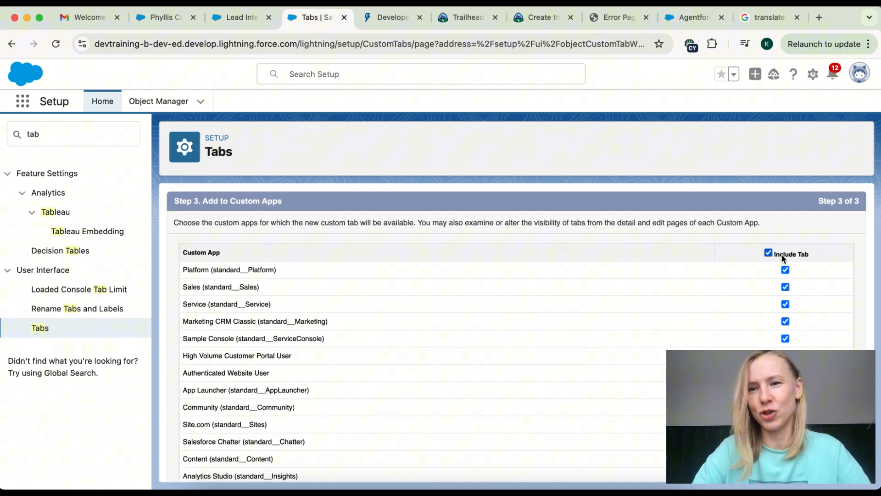
{"action": "left_click", "coordinate": [768, 253]}
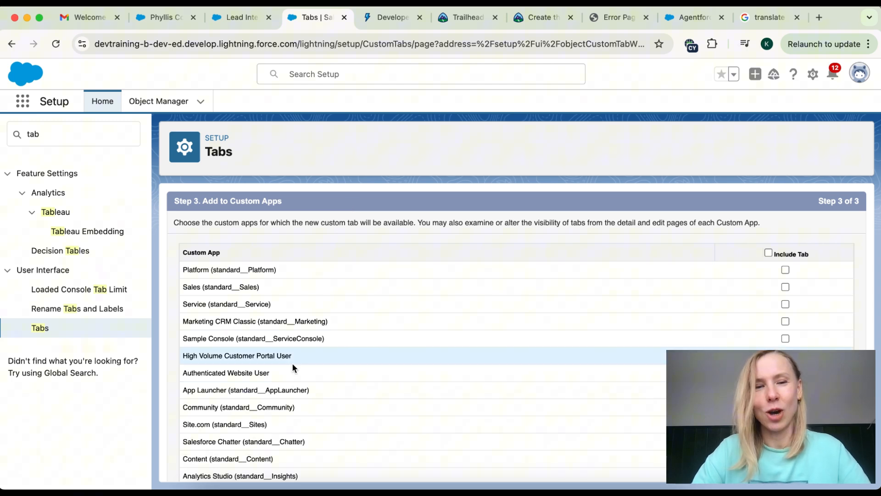
{"action": "scroll", "coordinate": [292, 364], "scroll_direction": "down", "scroll_amount": 2}
{"action": "scroll", "coordinate": [294, 365], "scroll_direction": "down", "scroll_amount": 5}
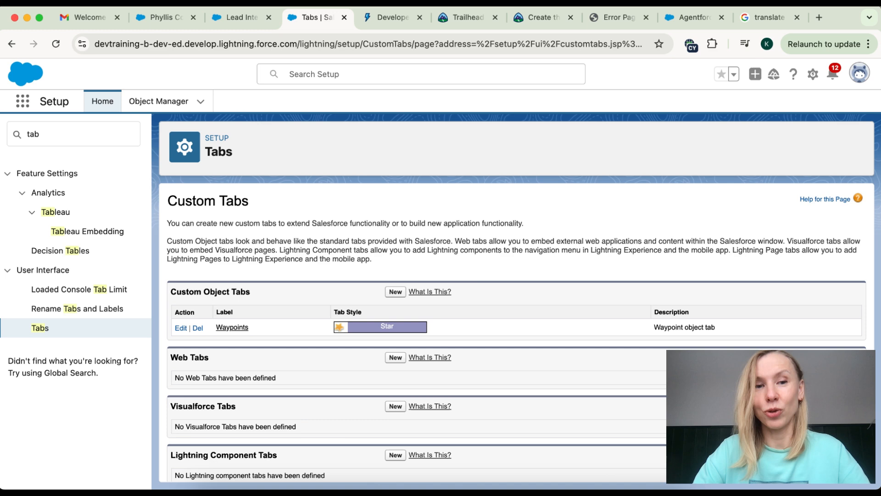
Step: Open the Lightning Experience App Manager through an 'app' Quick Find search
{"action": "left_click", "coordinate": [33, 133]}
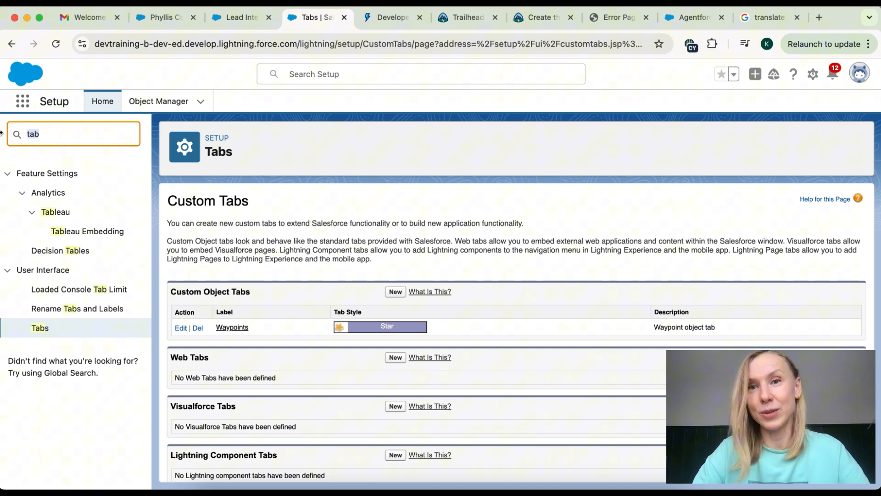
{"action": "type", "text": "a"}
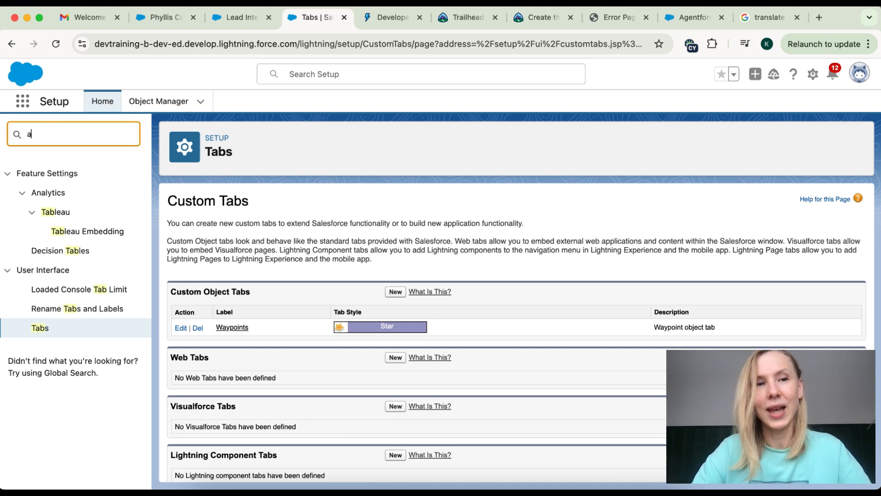
{"action": "type", "text": "pp"}
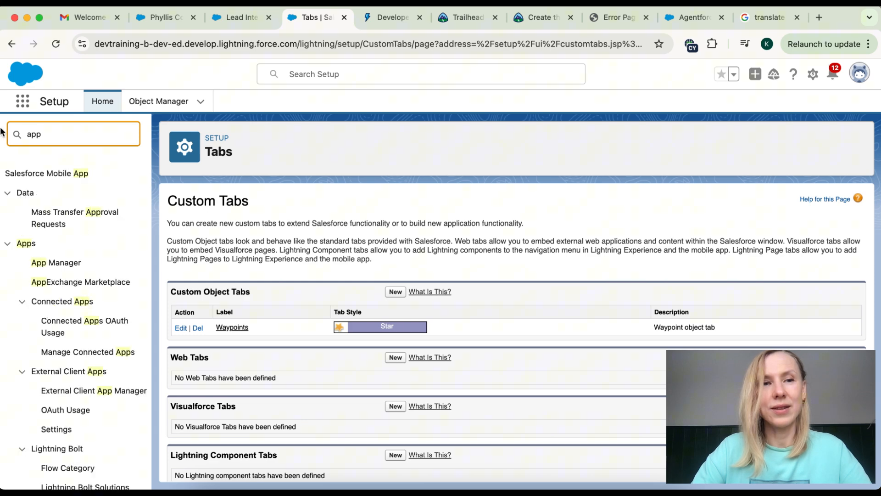
{"action": "left_click", "coordinate": [65, 267]}
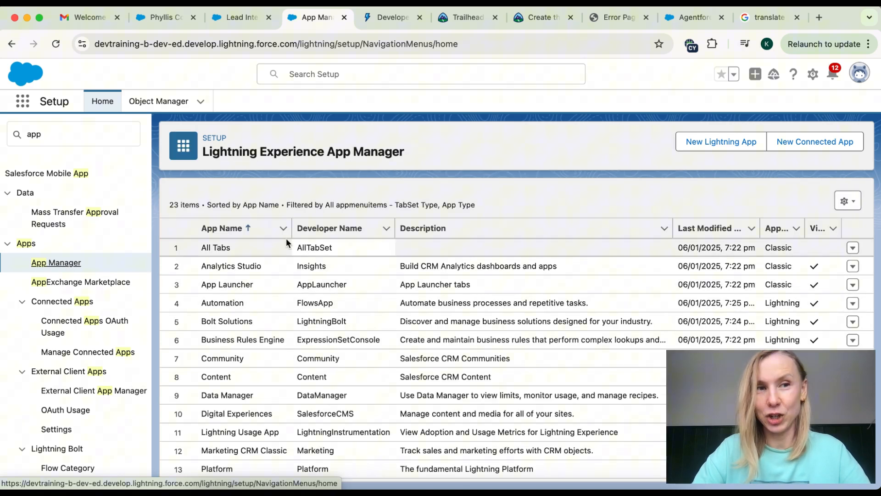
{"action": "scroll", "coordinate": [248, 419], "scroll_direction": "down", "scroll_amount": 1}
{"action": "scroll", "coordinate": [248, 418], "scroll_direction": "down", "scroll_amount": 5}
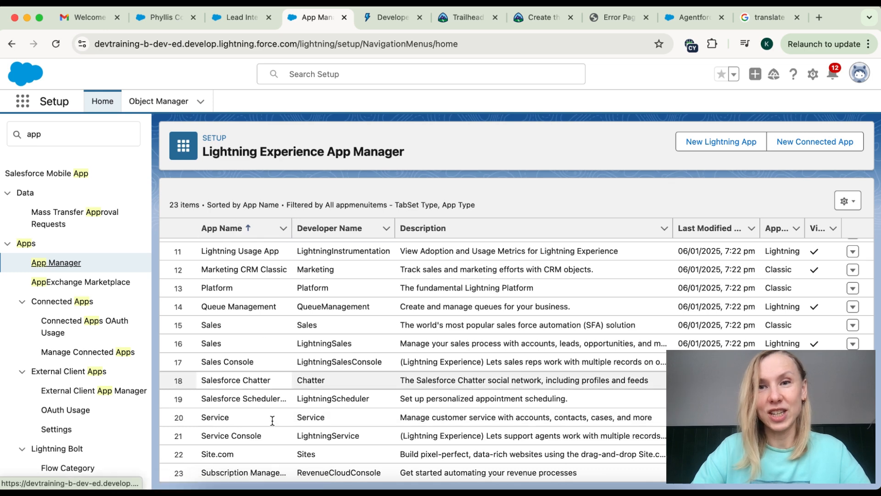
{"action": "left_click", "coordinate": [24, 103]}
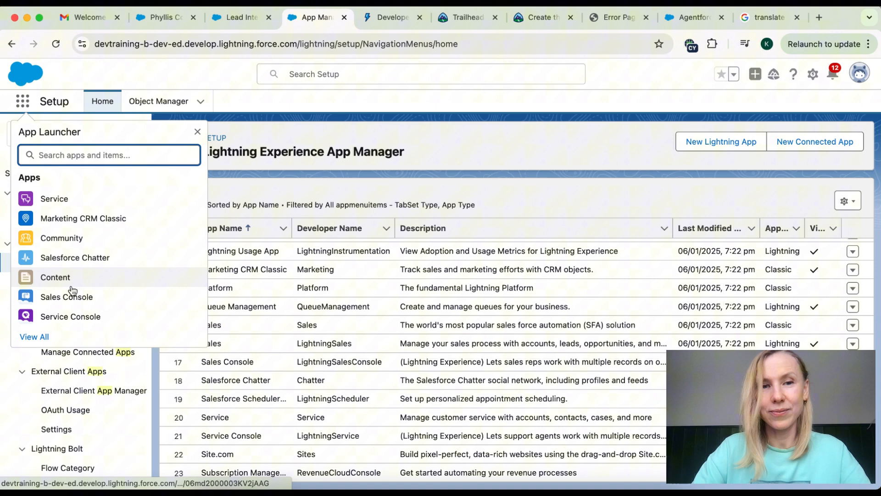
{"action": "left_click", "coordinate": [393, 184]}
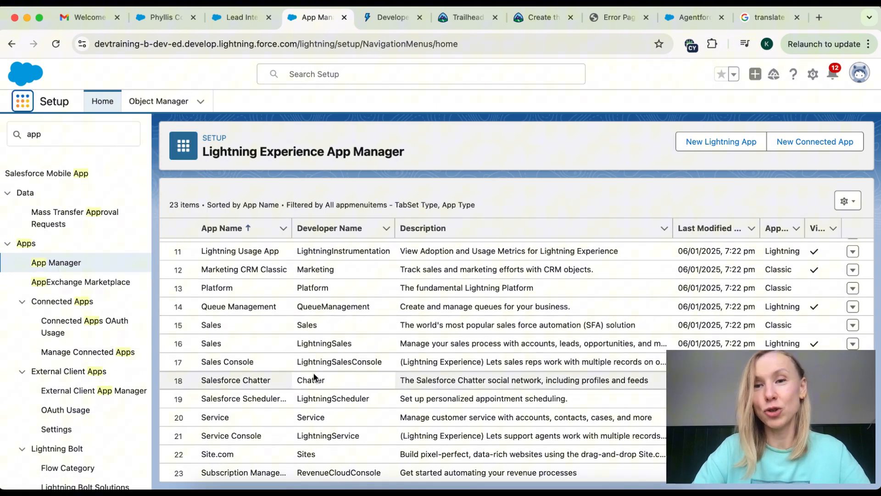
Step: Start a new Lightning app named My Way with developer name My_Way
{"action": "left_click", "coordinate": [731, 139]}
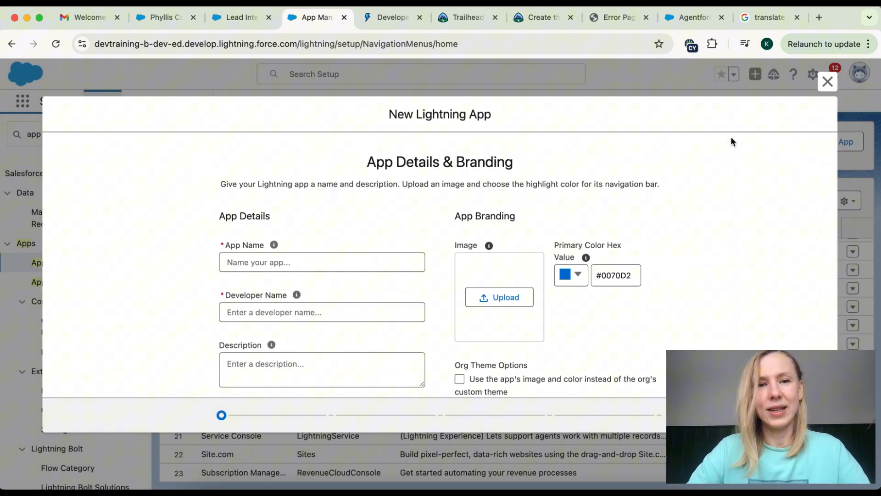
{"action": "left_click", "coordinate": [341, 260]}
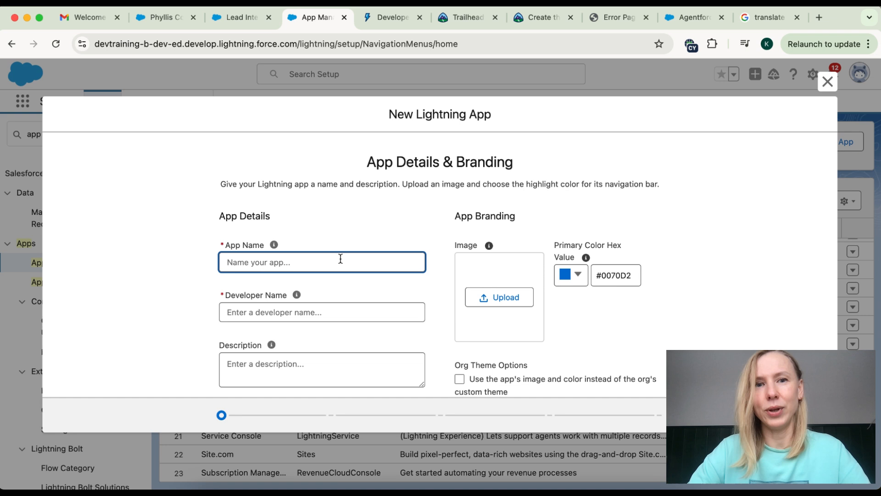
{"action": "type", "text": "My Way"}
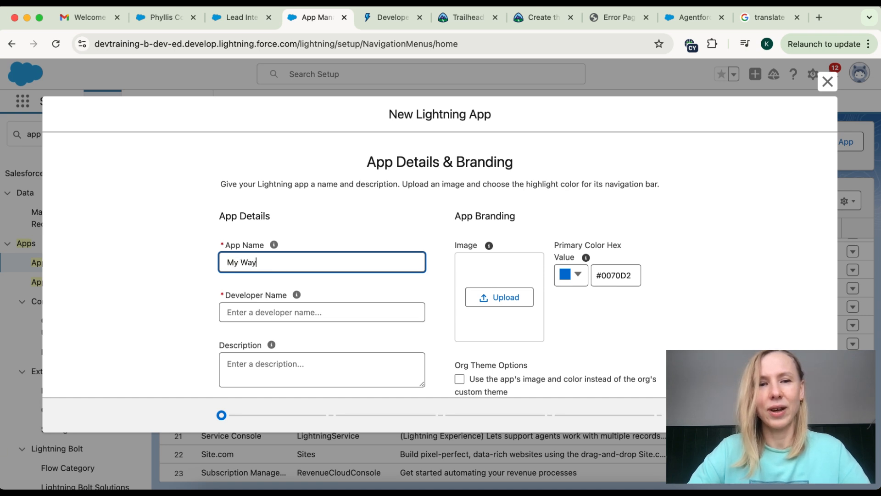
{"action": "left_click", "coordinate": [300, 308]}
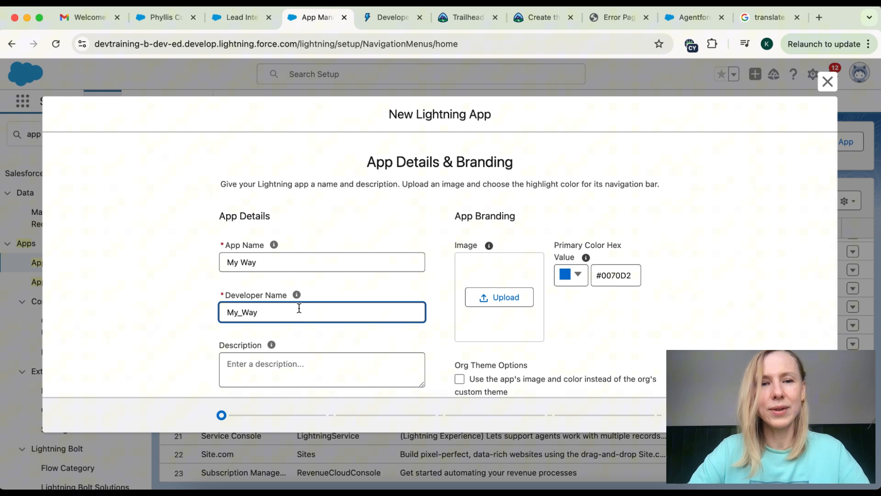
{"action": "double_click", "coordinate": [269, 312]}
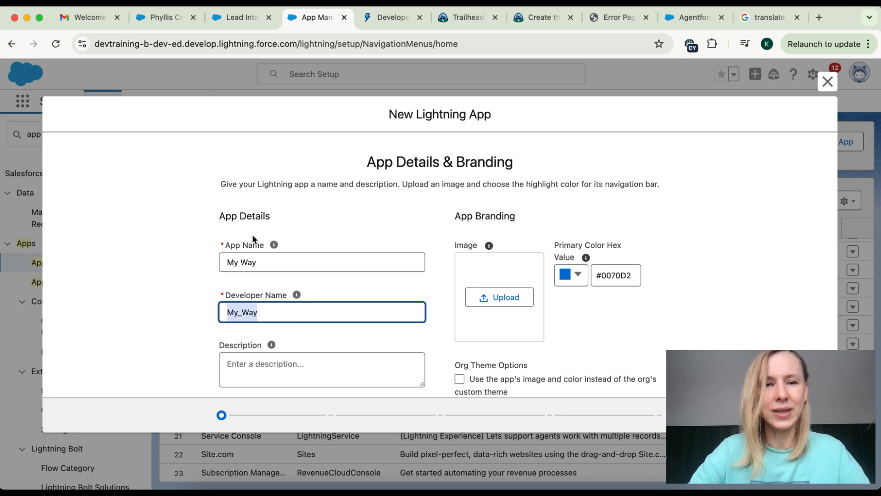
Step: Enter the description 'My Way in Salesforce learning app', correcting the misspelling
{"action": "scroll", "coordinate": [292, 312], "scroll_direction": "down", "scroll_amount": 2}
{"action": "left_click", "coordinate": [290, 316]}
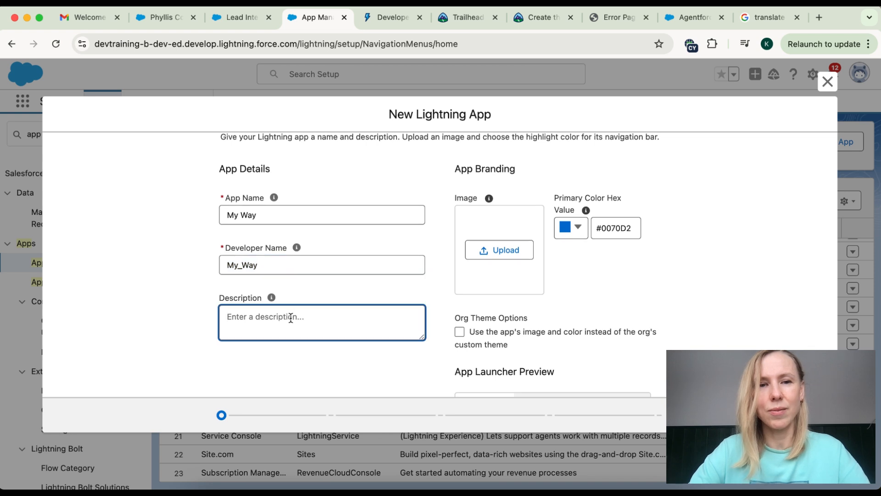
{"action": "type", "text": "My Way"}
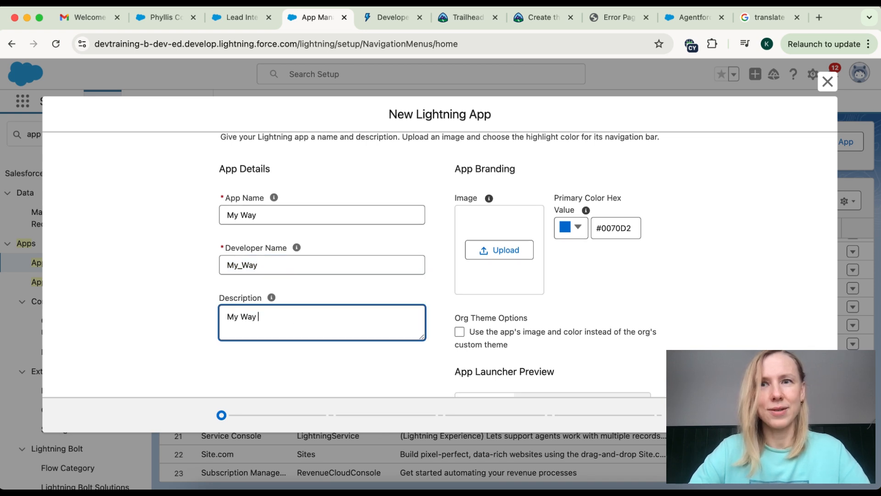
{"action": "type", "text": " in Sales"}
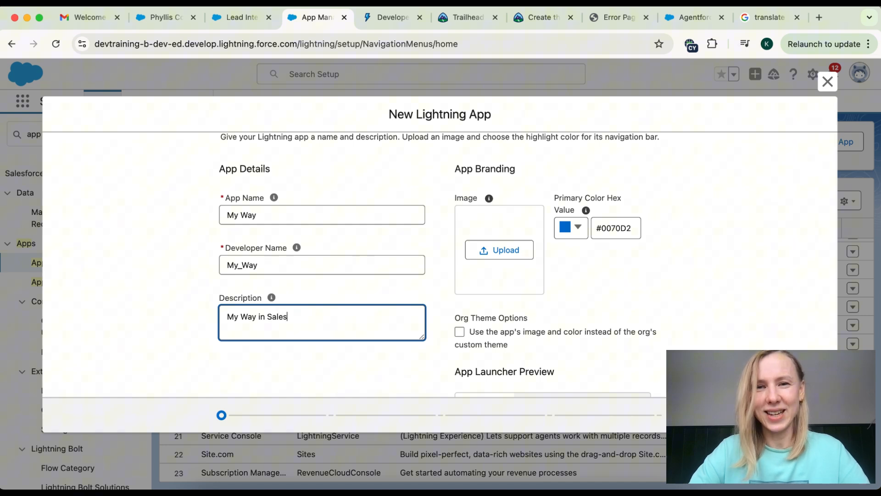
{"action": "type", "text": "fore le"}
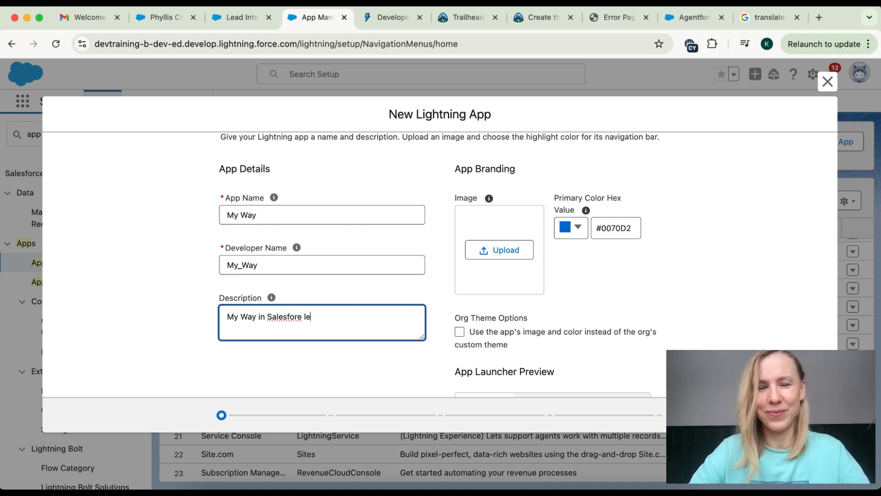
{"action": "type", "text": "arning app"}
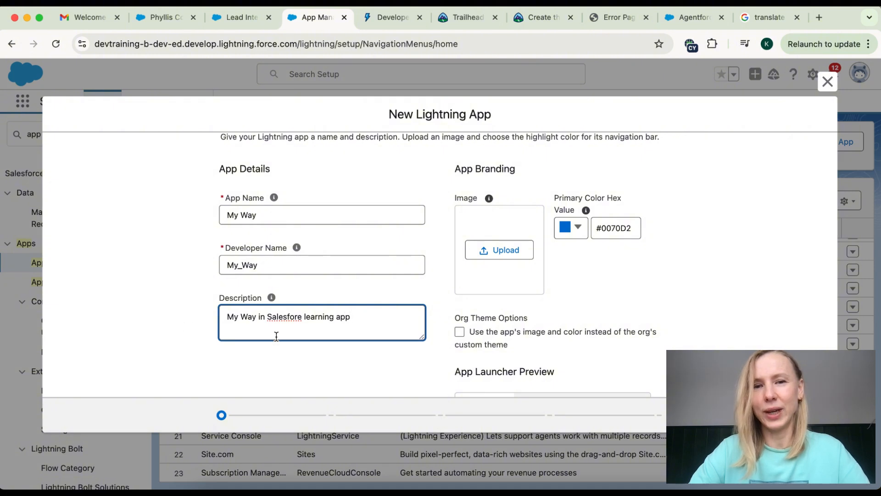
{"action": "left_click", "coordinate": [297, 314]}
{"action": "type", "text": "c"}
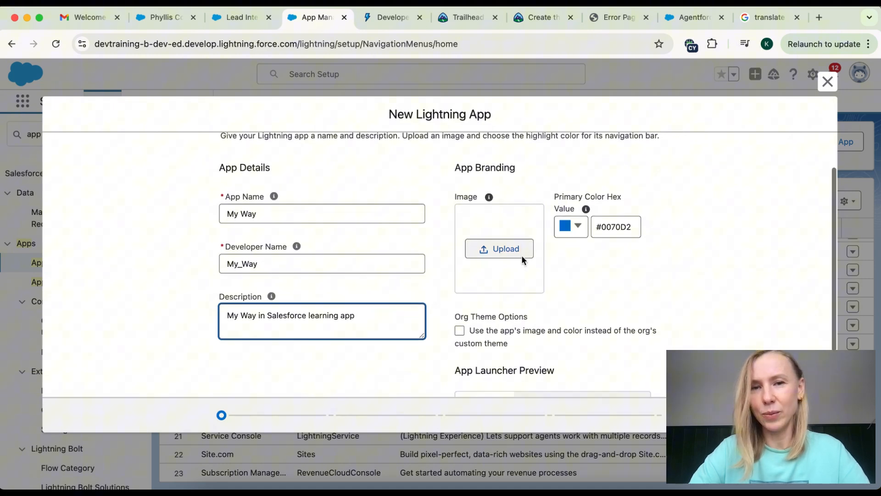
{"action": "scroll", "coordinate": [522, 255], "scroll_direction": "down", "scroll_amount": 3}
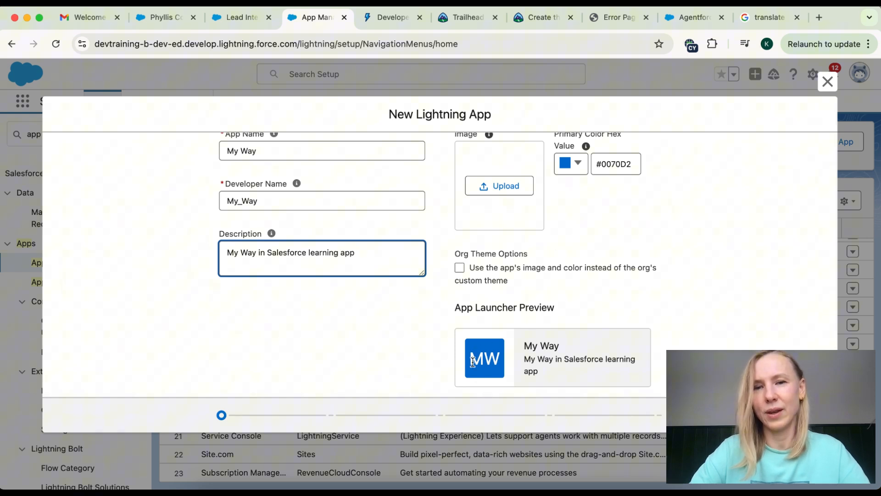
{"action": "left_click_drag", "start_coordinate": [473, 357], "coordinate": [501, 363]}
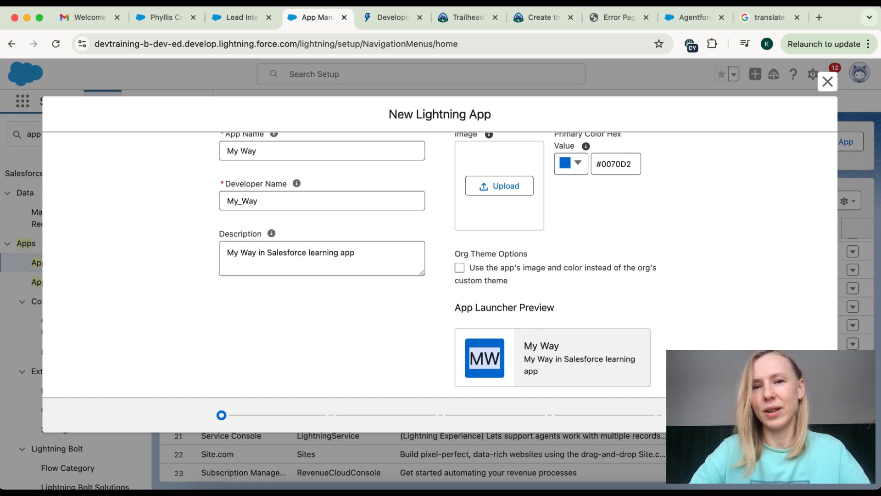
Step: Advance past App Options and Utility Items to the Navigation Items step
{"action": "left_click", "coordinate": [808, 414]}
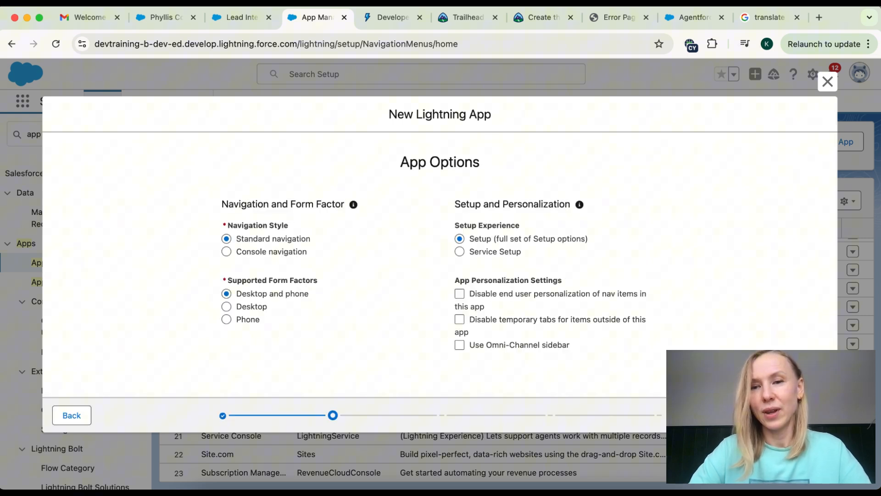
{"action": "left_click", "coordinate": [808, 414]}
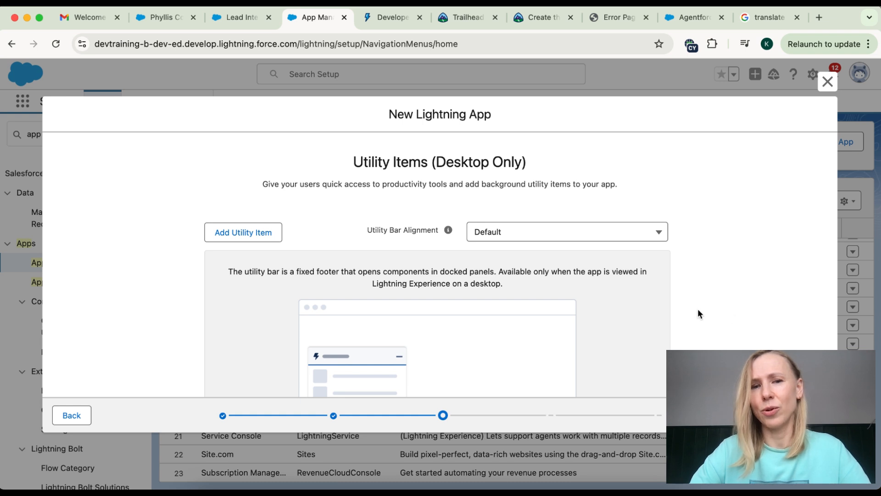
{"action": "scroll", "coordinate": [698, 310], "scroll_direction": "down", "scroll_amount": 5}
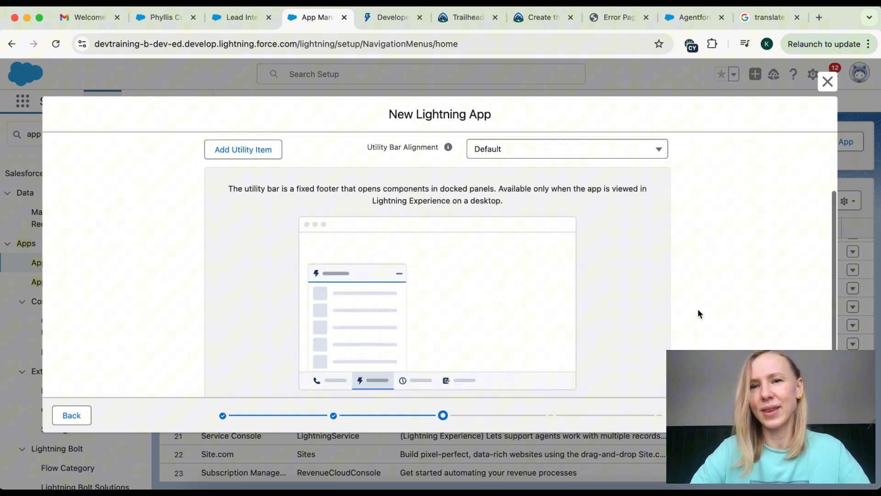
{"action": "left_click", "coordinate": [809, 415]}
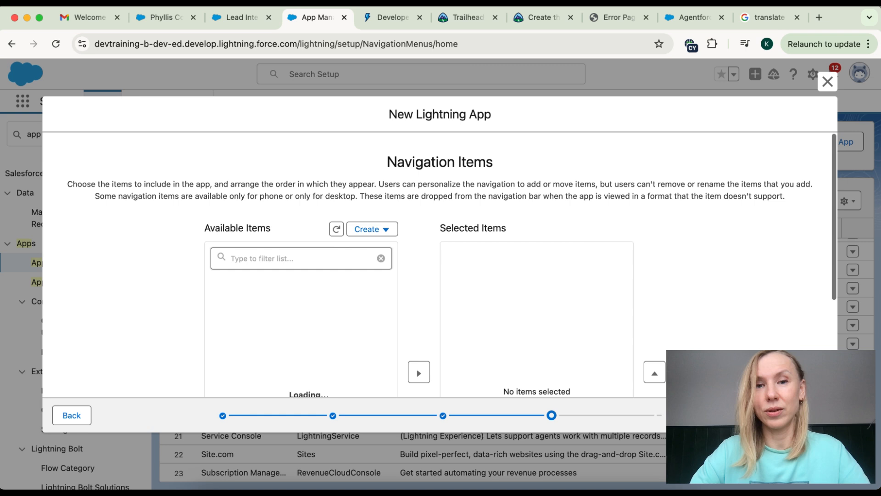
Step: Add Waypoints and Home to the app's selected navigation items using the filter
{"action": "scroll", "coordinate": [604, 291], "scroll_direction": "down", "scroll_amount": 3}
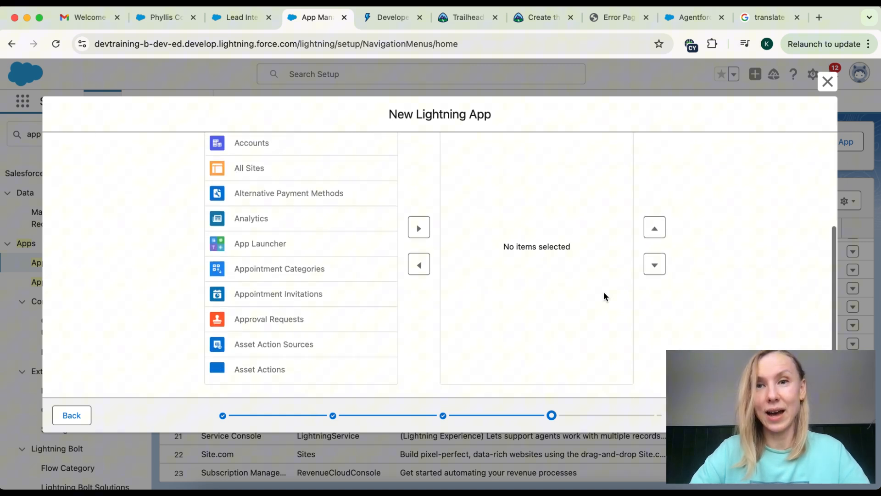
{"action": "scroll", "coordinate": [604, 291], "scroll_direction": "up", "scroll_amount": 3}
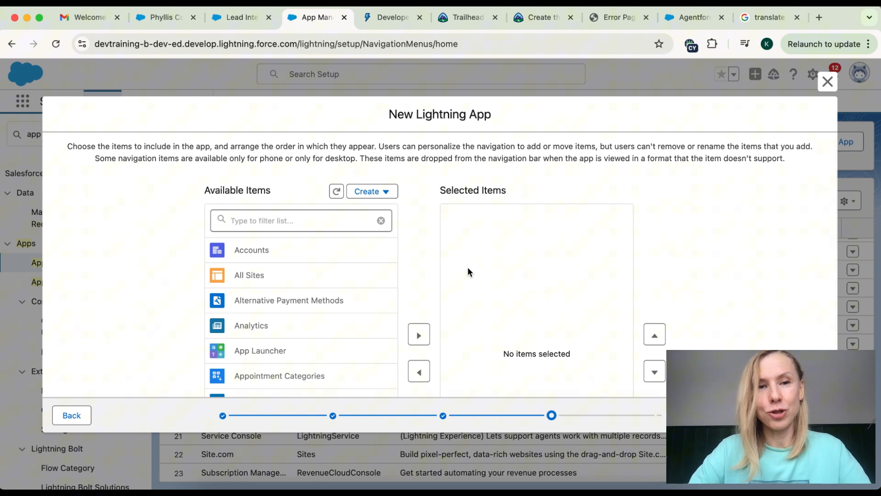
{"action": "left_click", "coordinate": [266, 220]}
{"action": "type", "text": "wa"}
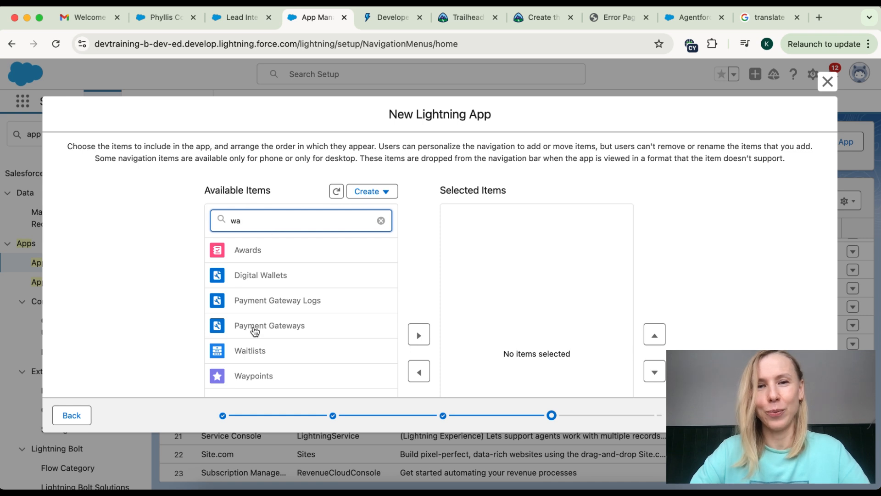
{"action": "scroll", "coordinate": [271, 380], "scroll_direction": "down", "scroll_amount": 3}
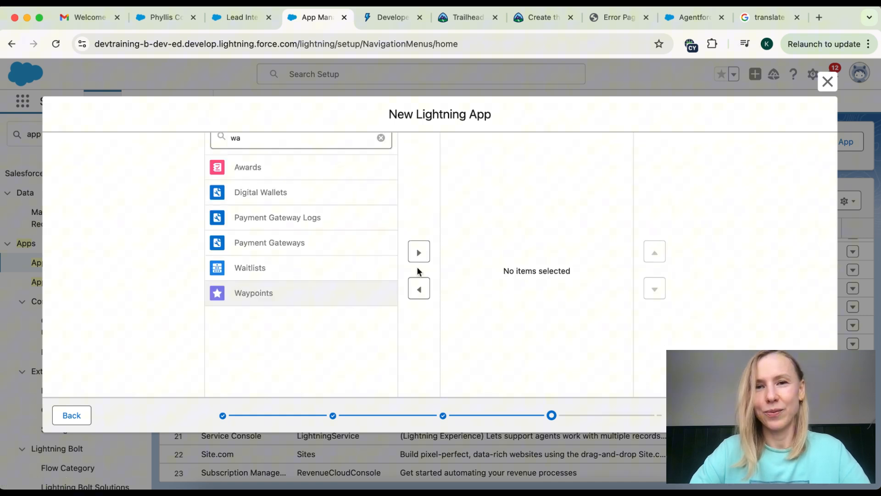
{"action": "left_click", "coordinate": [418, 251]}
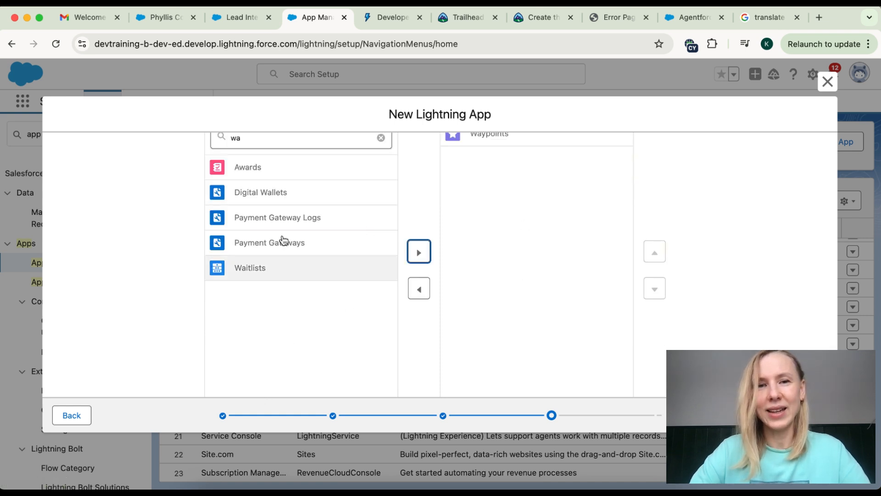
{"action": "left_click", "coordinate": [381, 139]}
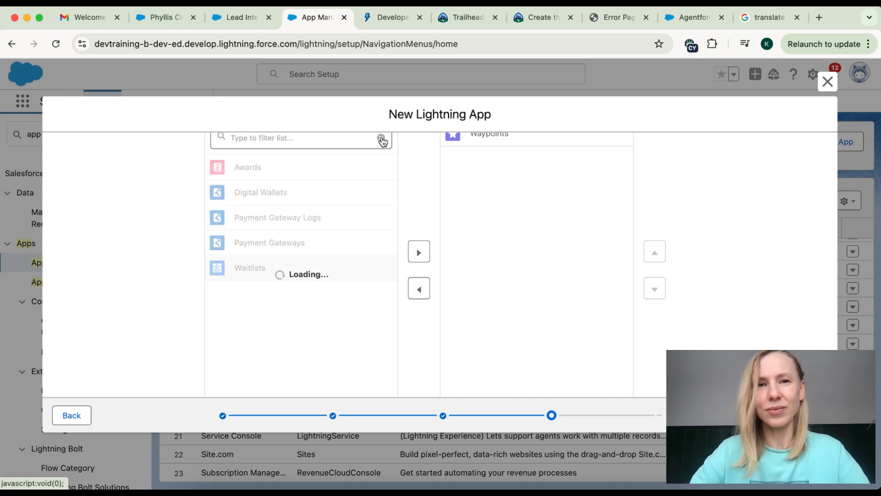
{"action": "left_click", "coordinate": [315, 142]}
{"action": "type", "text": "hom"}
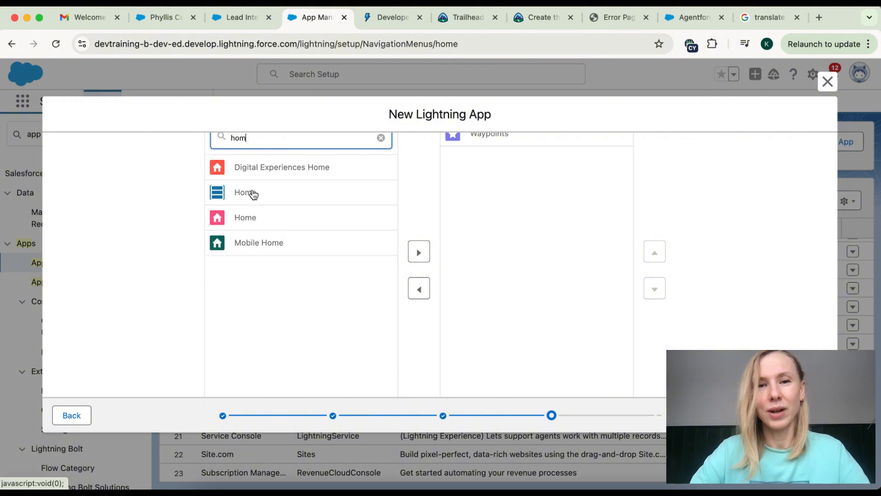
{"action": "left_click", "coordinate": [250, 216]}
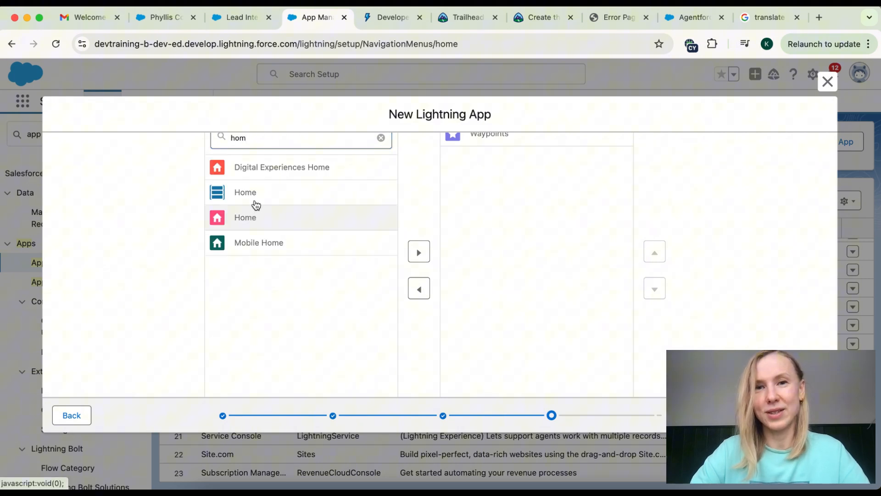
{"action": "left_click", "coordinate": [418, 251]}
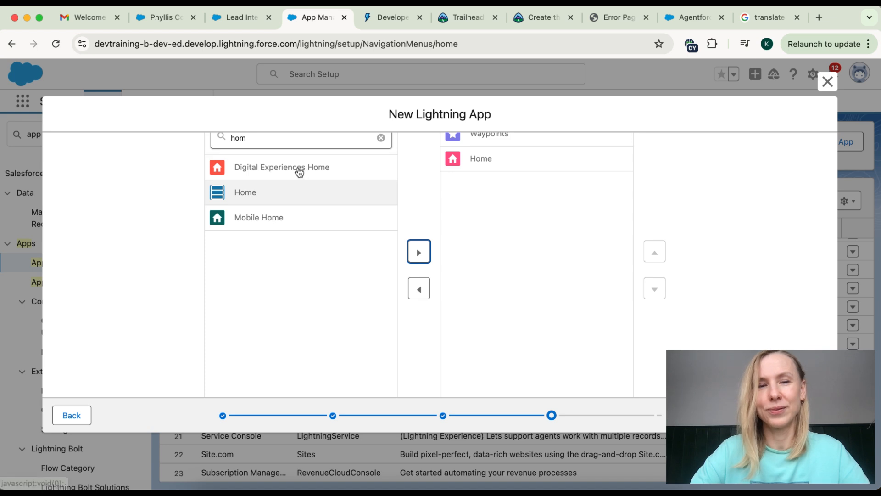
Step: Add Chatter to the selected navigation items
{"action": "left_click", "coordinate": [287, 138]}
{"action": "left_click", "coordinate": [381, 137]}
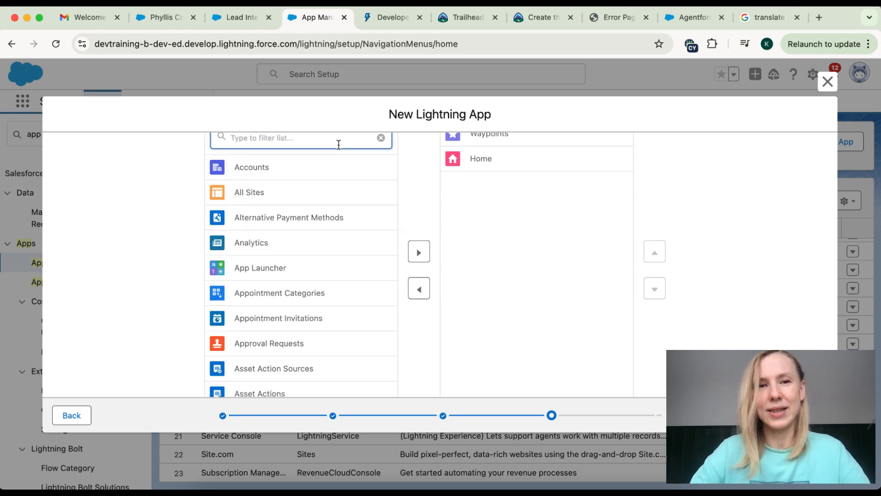
{"action": "type", "text": "chatt"}
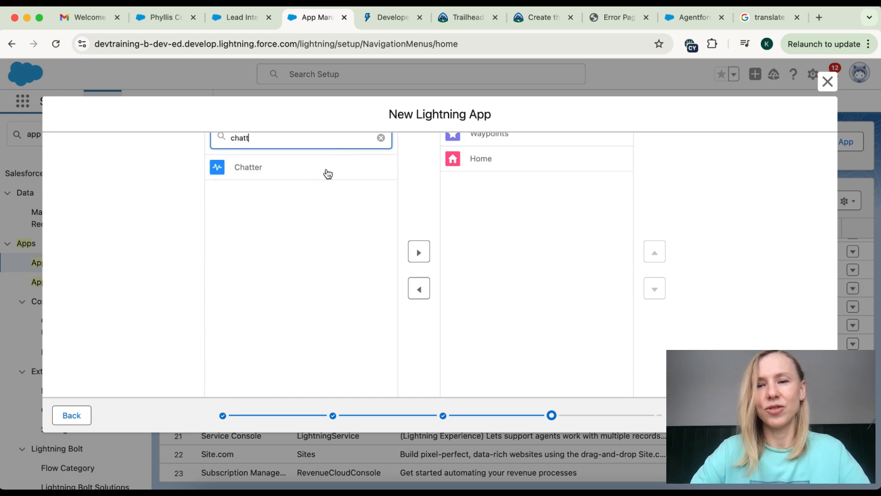
{"action": "left_click", "coordinate": [326, 171]}
{"action": "left_click", "coordinate": [419, 249]}
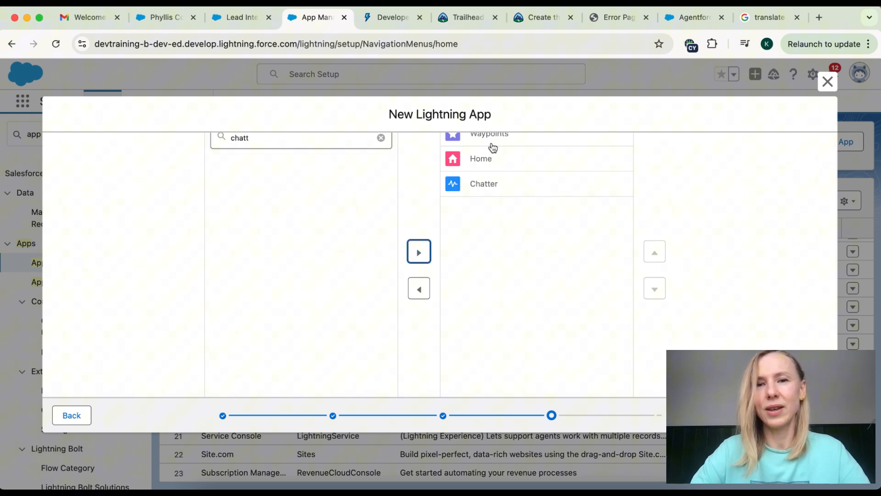
Step: Order the navigation items Home, Waypoints, Chatter and clear the filter
{"action": "scroll", "coordinate": [490, 144], "scroll_direction": "up", "scroll_amount": 1}
{"action": "left_click", "coordinate": [655, 301]}
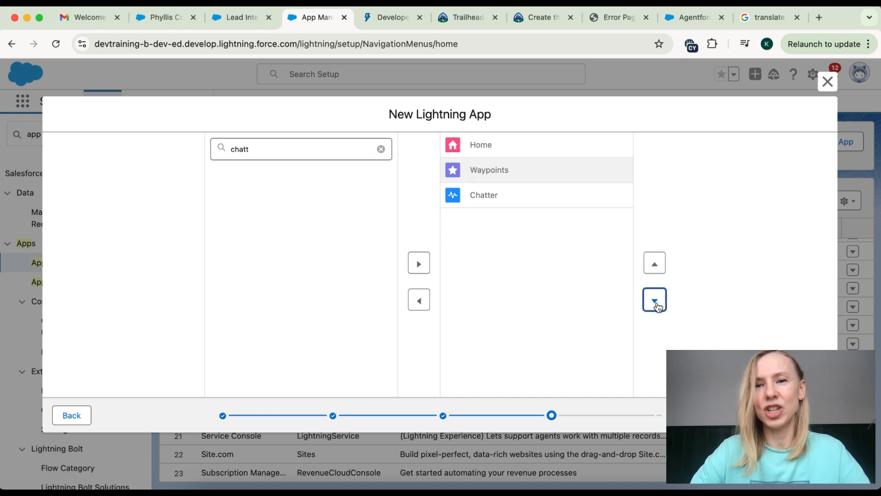
{"action": "left_click", "coordinate": [528, 170]}
{"action": "left_click", "coordinate": [656, 266]}
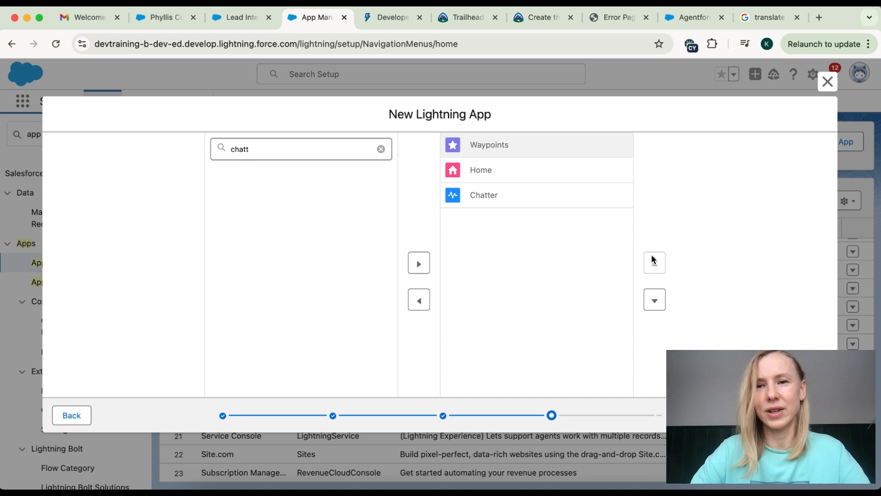
{"action": "left_click", "coordinate": [496, 168]}
{"action": "left_click", "coordinate": [655, 267]}
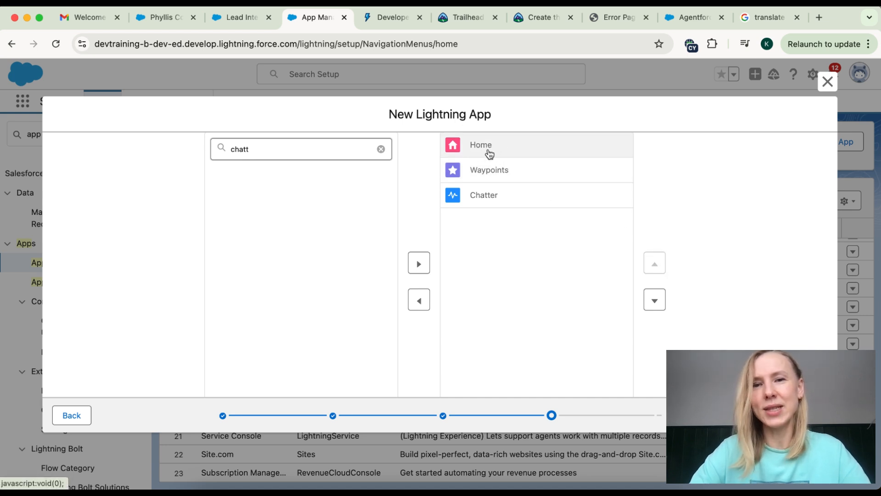
{"action": "left_click", "coordinate": [381, 148]}
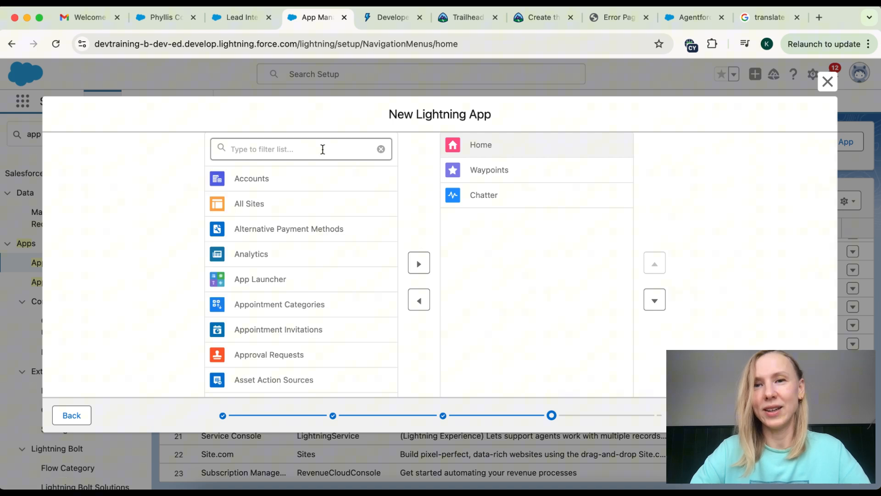
Step: Grant the System Administrator profile access to My Way and save the app
{"action": "left_click", "coordinate": [810, 415]}
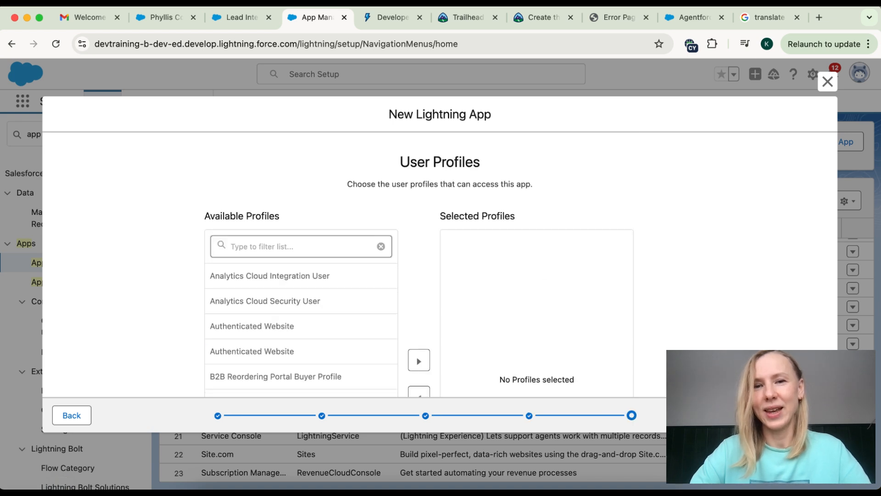
{"action": "scroll", "coordinate": [542, 280], "scroll_direction": "down", "scroll_amount": 5}
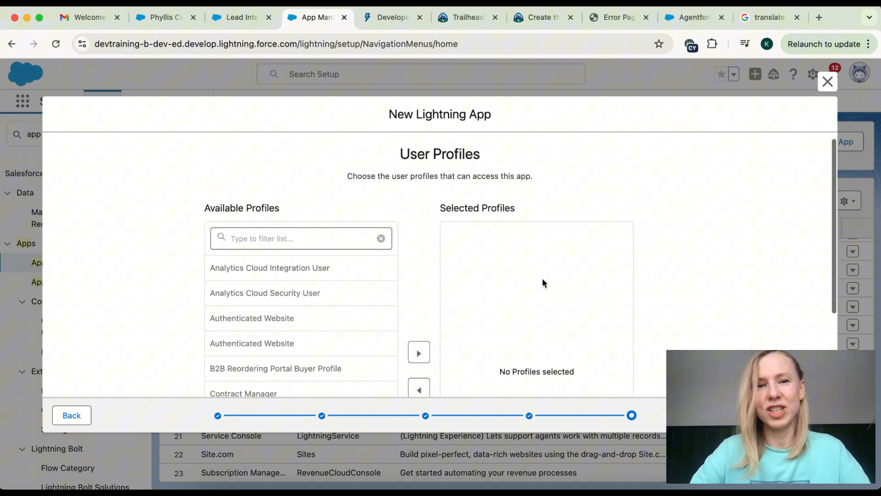
{"action": "scroll", "coordinate": [543, 282], "scroll_direction": "up", "scroll_amount": 5}
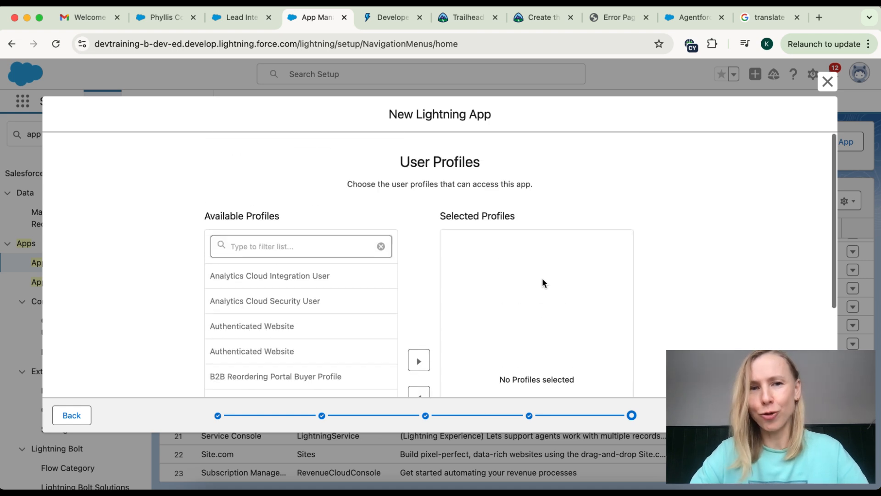
{"action": "scroll", "coordinate": [260, 334], "scroll_direction": "down", "scroll_amount": 3}
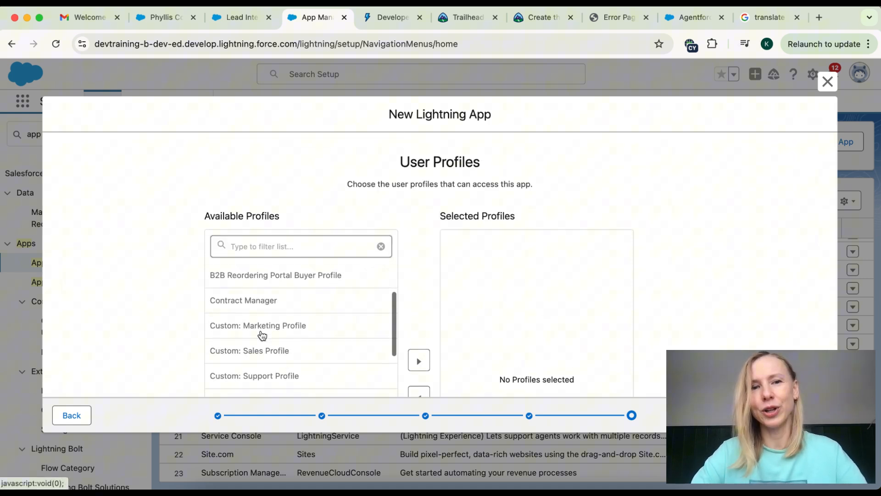
{"action": "scroll", "coordinate": [261, 335], "scroll_direction": "up", "scroll_amount": 3}
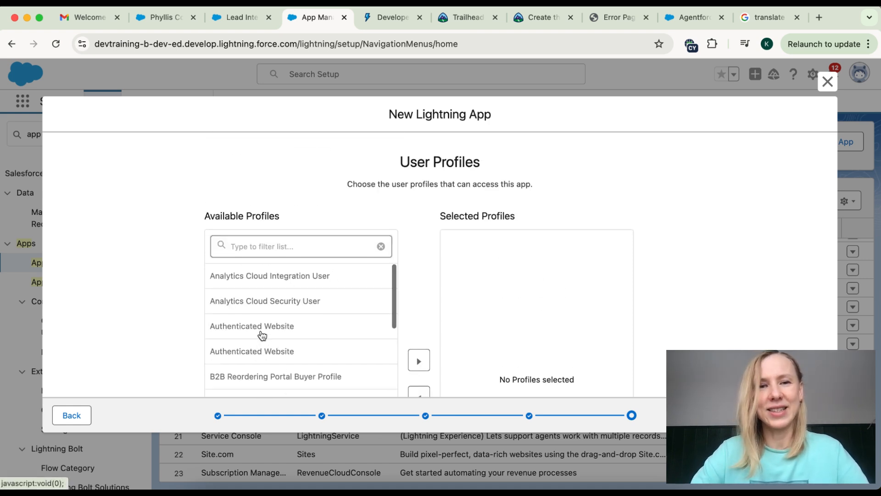
{"action": "left_click", "coordinate": [246, 246]}
{"action": "type", "text": "a"}
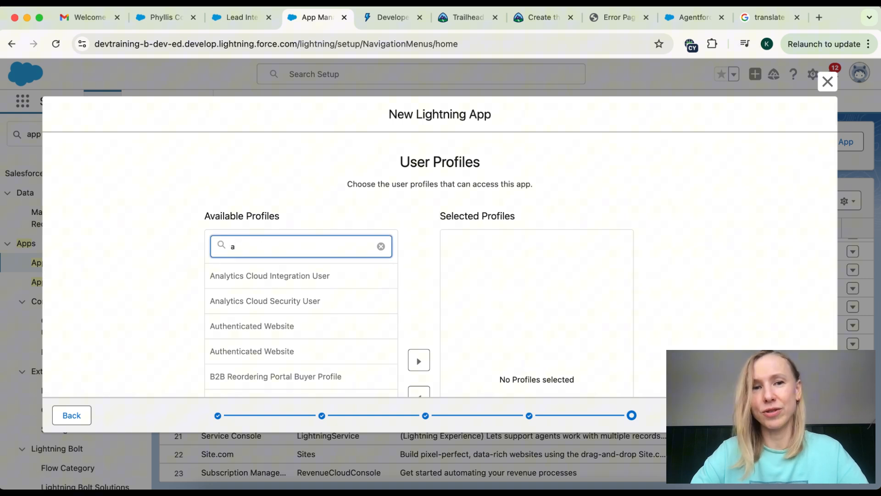
{"action": "type", "text": "dmi"}
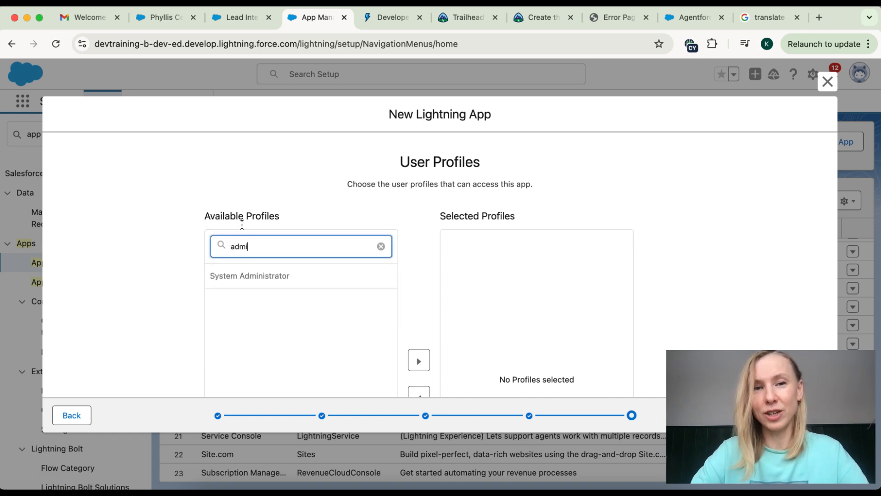
{"action": "scroll", "coordinate": [260, 291], "scroll_direction": "down", "scroll_amount": 3}
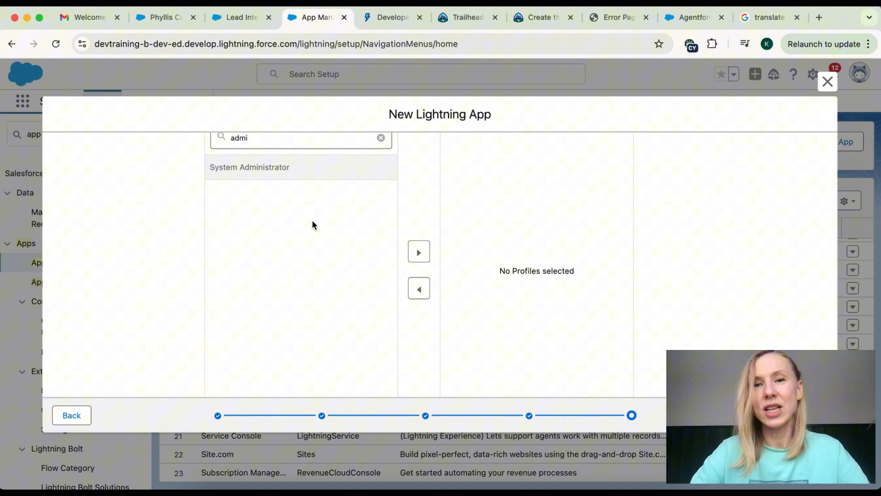
{"action": "left_click", "coordinate": [418, 252]}
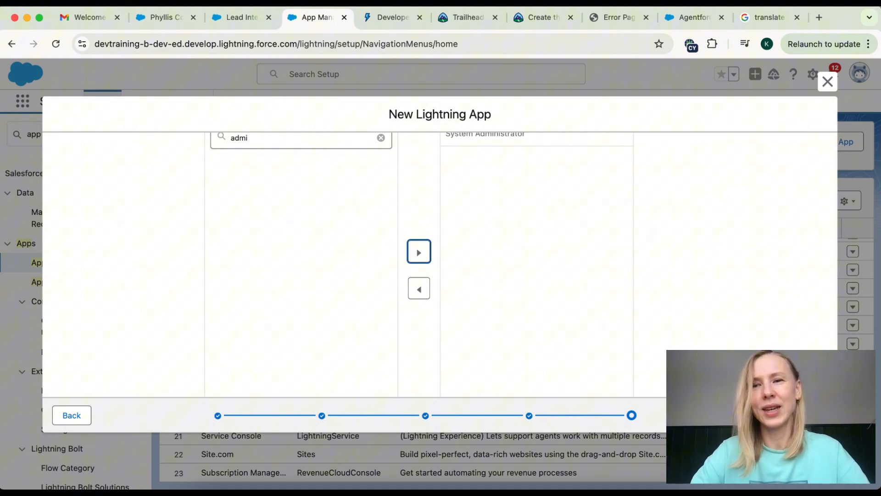
{"action": "left_click", "coordinate": [796, 415]}
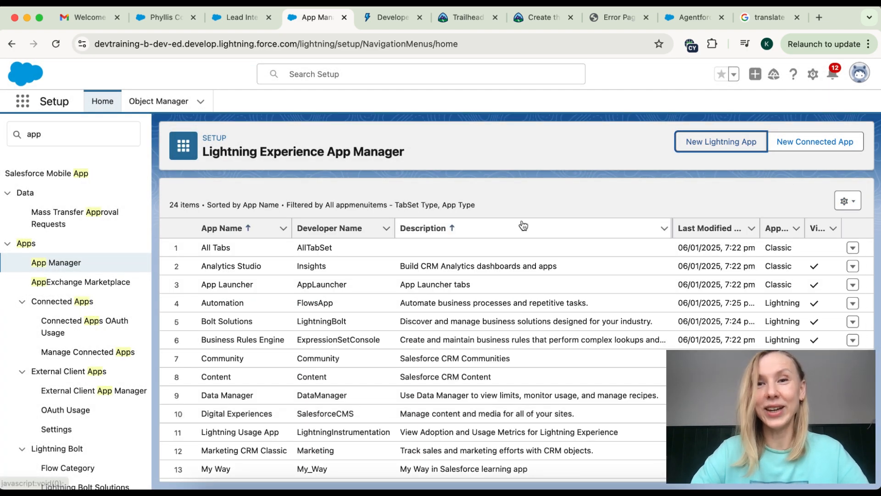
Step: Locate the My Way tile in the full App Launcher and open the app
{"action": "left_click", "coordinate": [24, 104]}
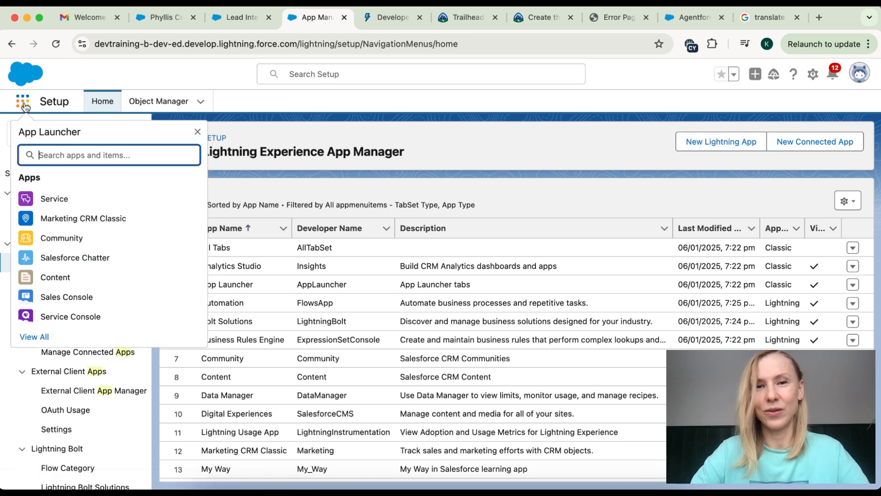
{"action": "key", "text": "Escape"}
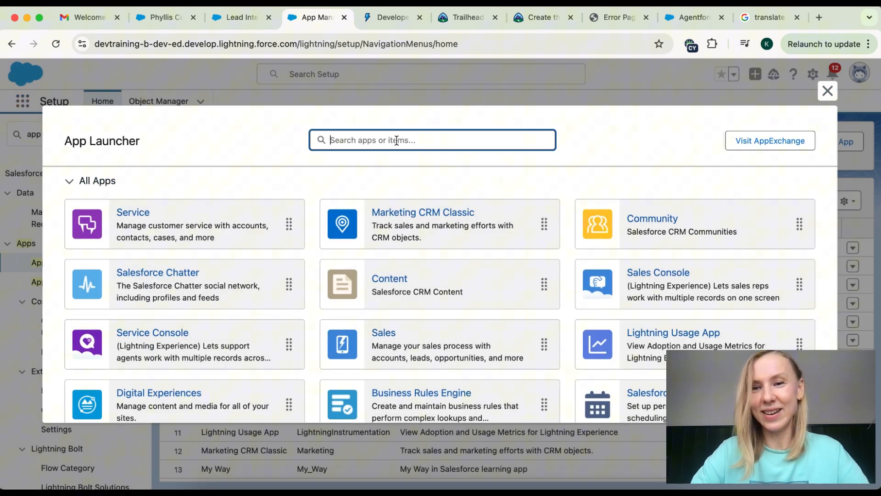
{"action": "scroll", "coordinate": [436, 269], "scroll_direction": "down", "scroll_amount": 3}
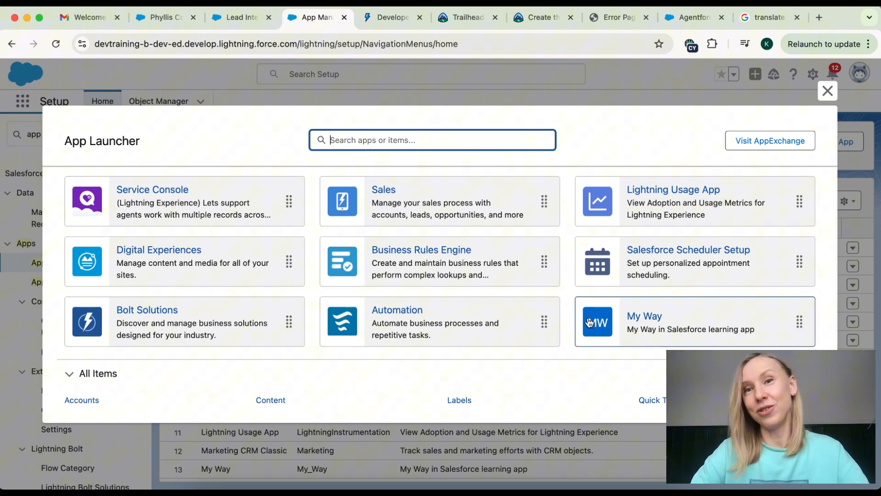
{"action": "scroll", "coordinate": [671, 342], "scroll_direction": "up", "scroll_amount": 2}
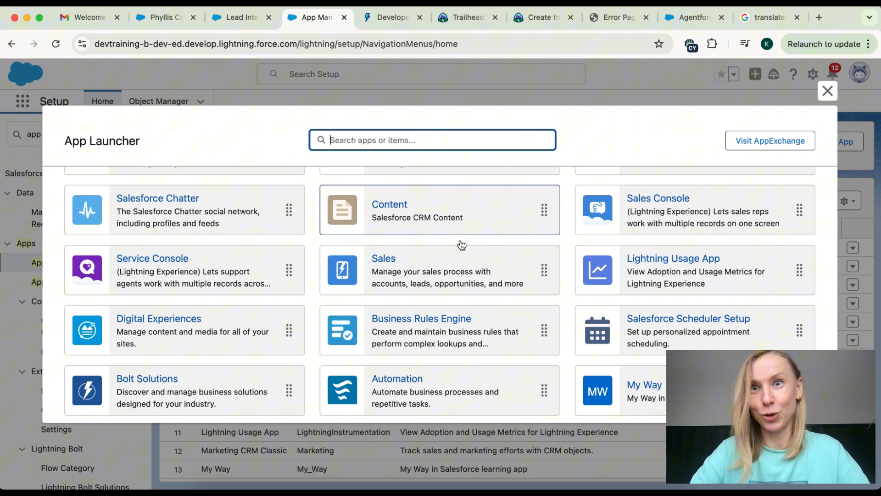
{"action": "scroll", "coordinate": [442, 316], "scroll_direction": "down", "scroll_amount": 2}
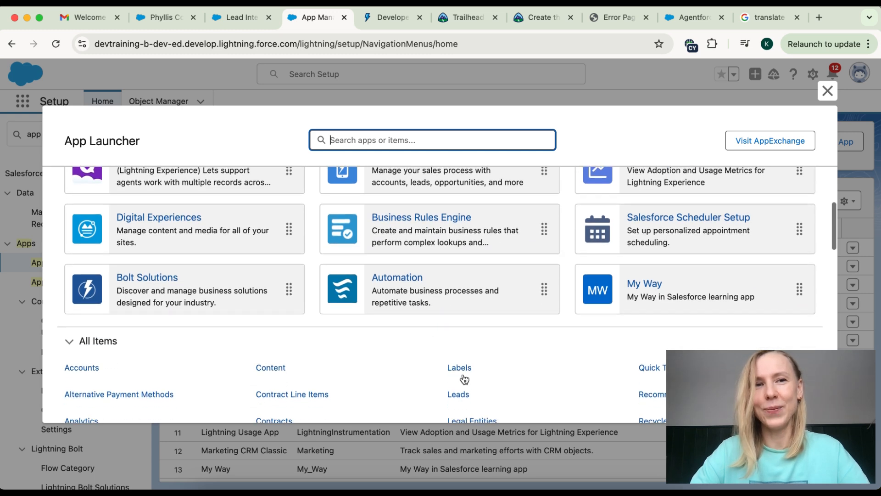
{"action": "left_click", "coordinate": [660, 296]}
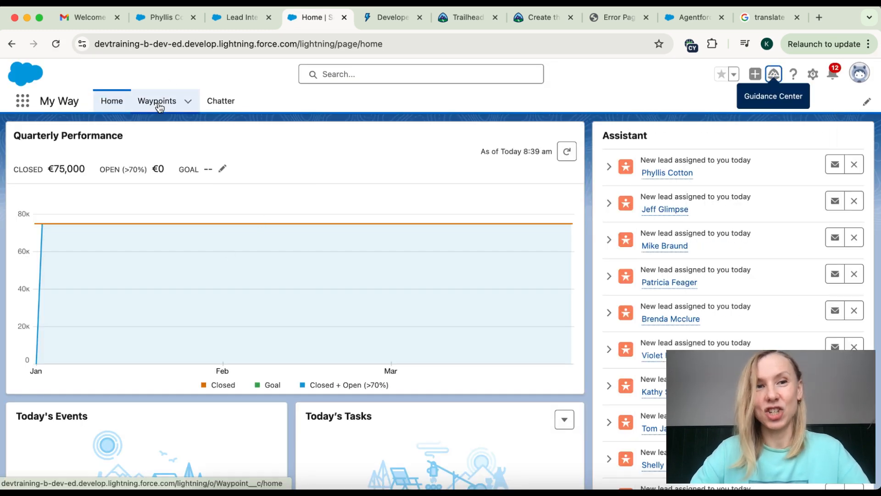
Step: Switch to the My Way app's Waypoints tab, showing its empty Recently Viewed list
{"action": "scroll", "coordinate": [145, 277], "scroll_direction": "down", "scroll_amount": 4}
{"action": "scroll", "coordinate": [145, 276], "scroll_direction": "down", "scroll_amount": 1}
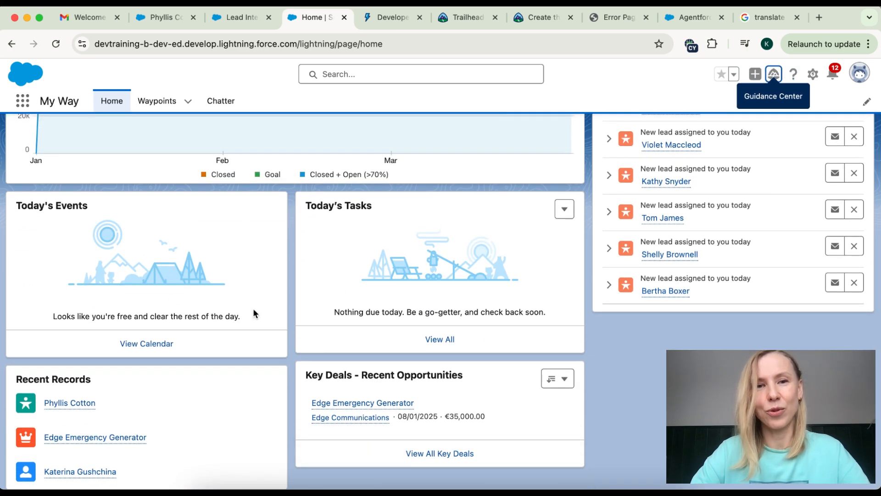
{"action": "scroll", "coordinate": [373, 294], "scroll_direction": "up", "scroll_amount": 5}
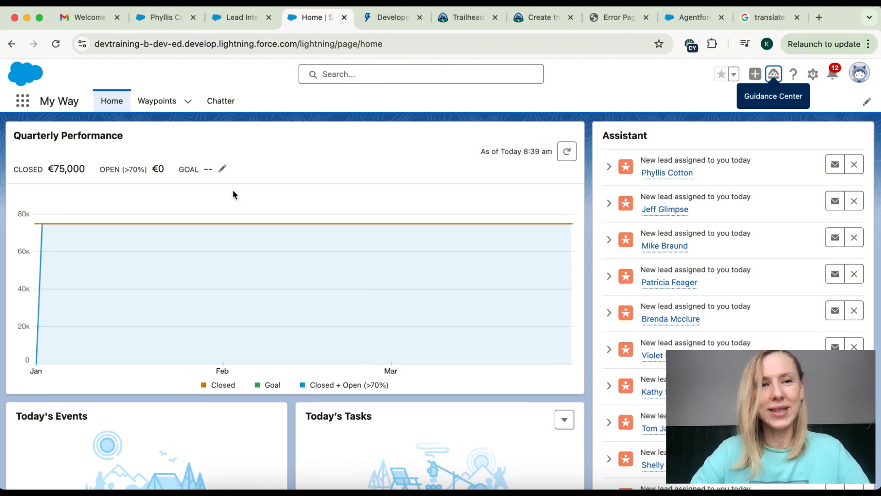
{"action": "left_click", "coordinate": [153, 107]}
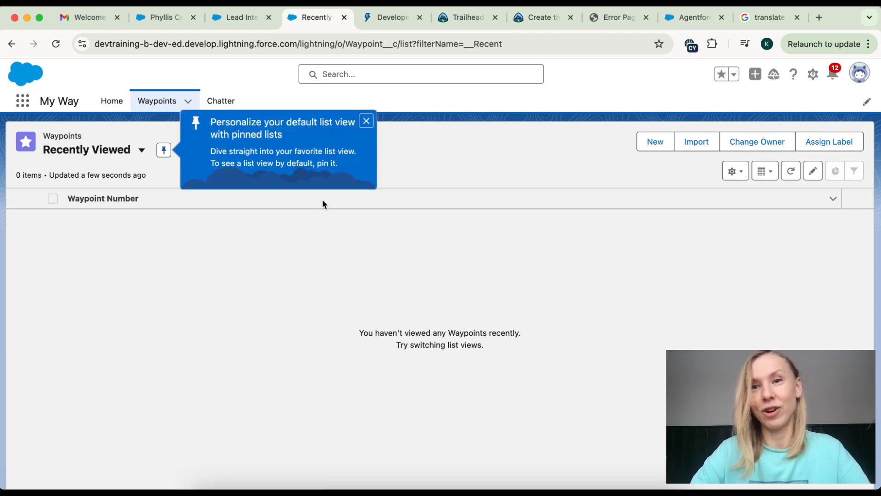
Step: Create and save a new Waypoint record with default values, auto-numbered WP-0001
{"action": "left_click", "coordinate": [366, 120]}
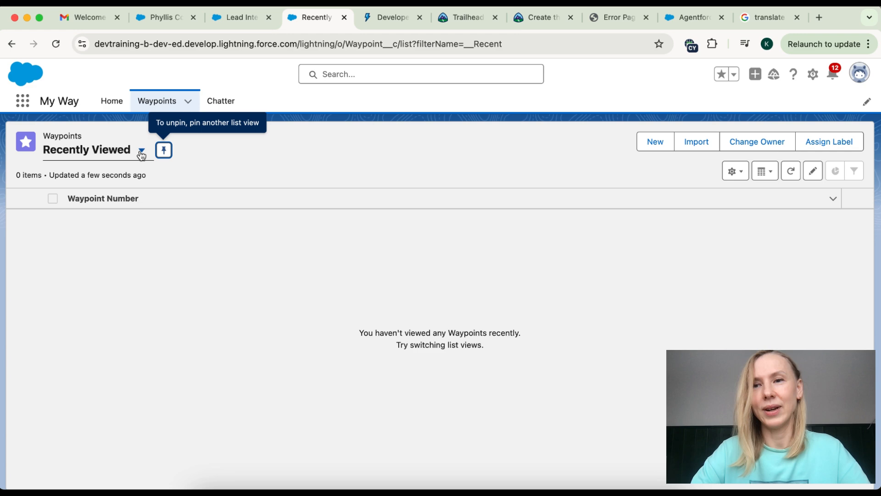
{"action": "left_click", "coordinate": [657, 142]}
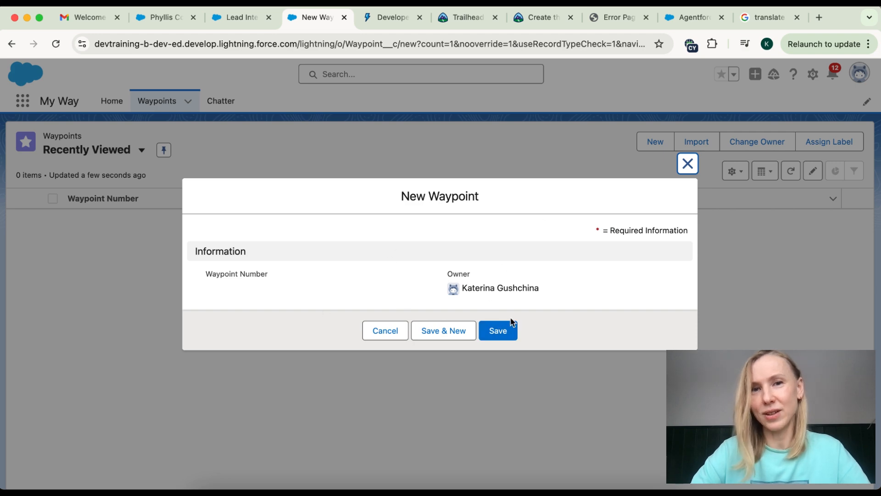
{"action": "left_click", "coordinate": [503, 330]}
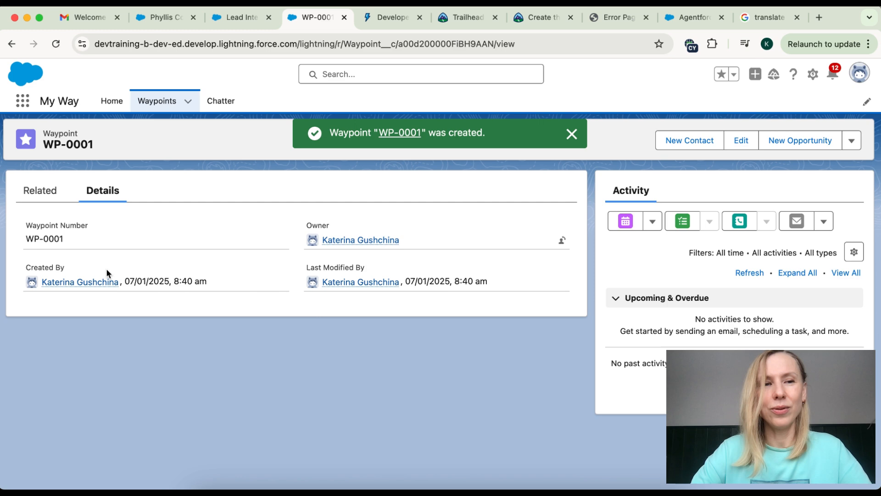
Step: Check WP-0001 in the Waypoints list and reopen its detail page
{"action": "left_click_drag", "start_coordinate": [28, 237], "coordinate": [72, 238]}
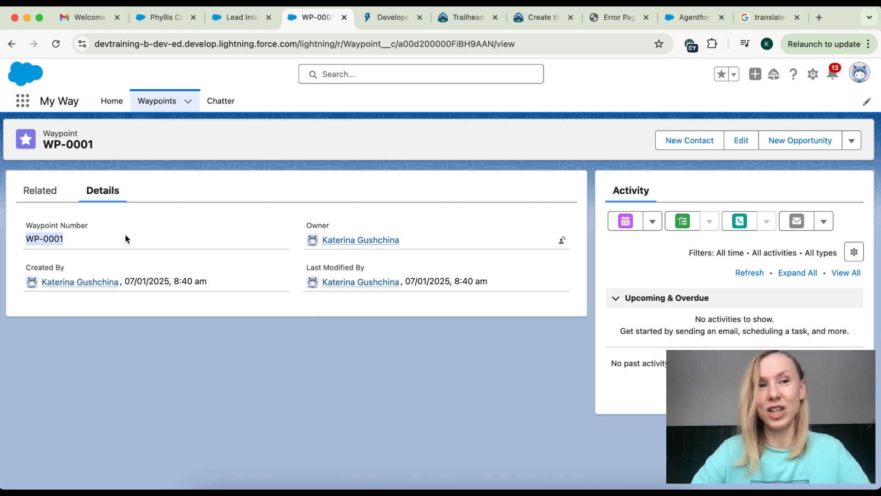
{"action": "left_click", "coordinate": [155, 102]}
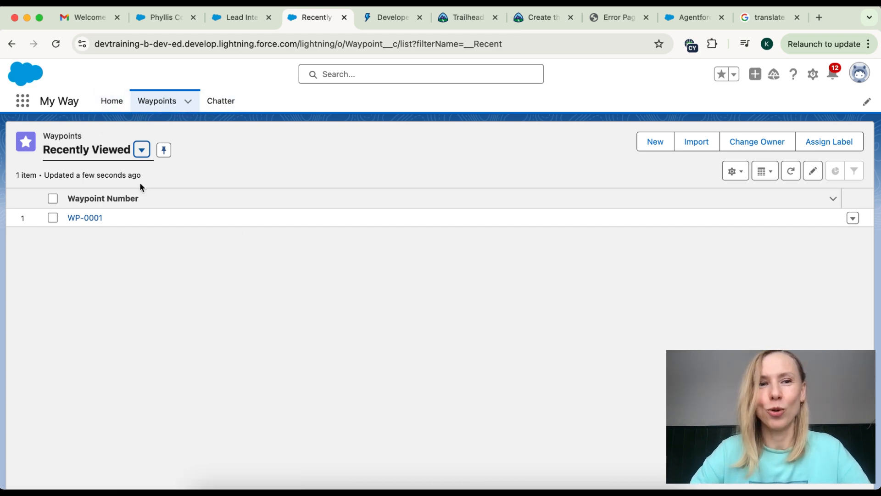
{"action": "left_click", "coordinate": [85, 218]}
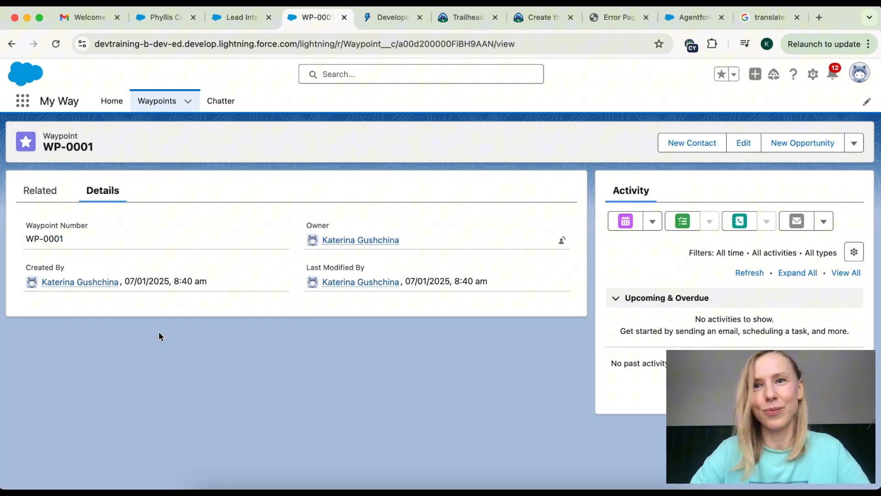